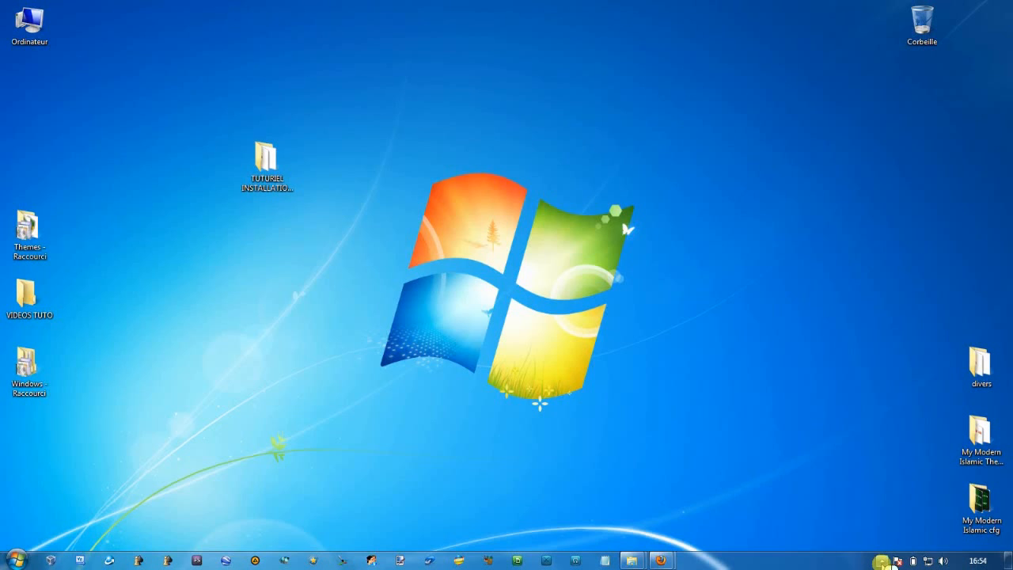
Open the "TUTURIEL INSTALLATION MODERN ISLAMIC THEME" folder on the desktop
{"action": "left_click", "coordinate": [697, 447]}
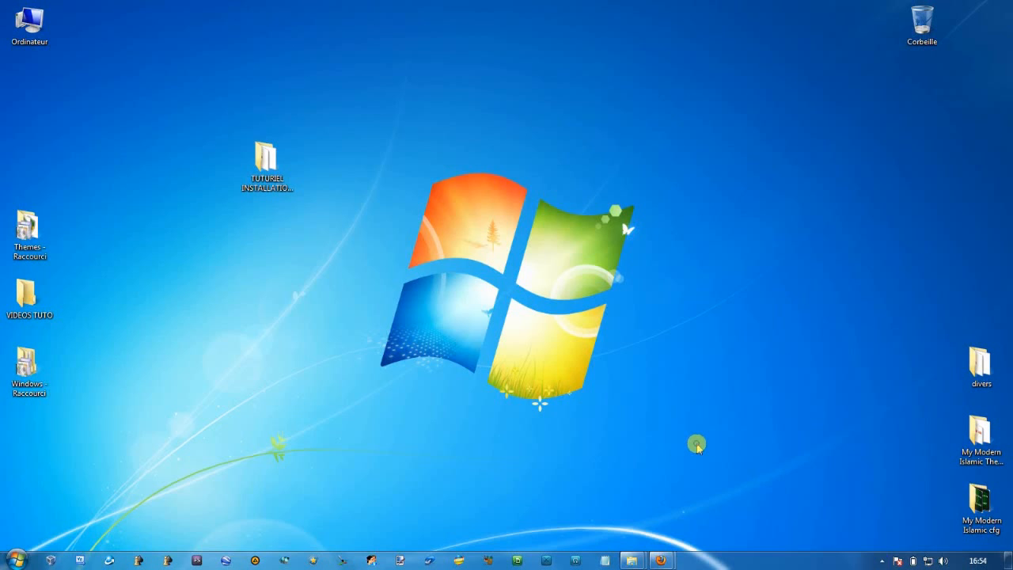
{"action": "left_click", "coordinate": [268, 175]}
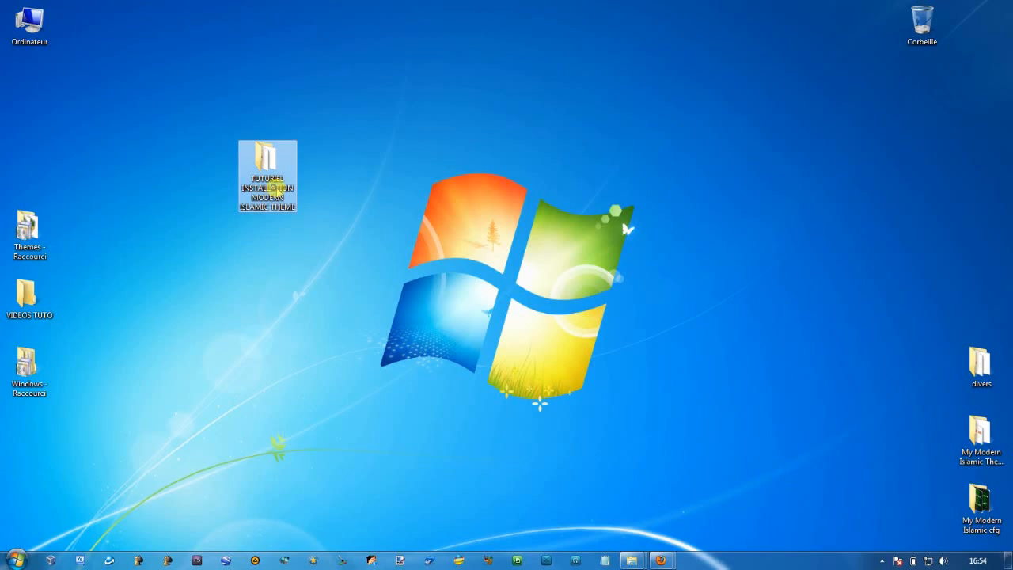
{"action": "left_click", "coordinate": [276, 253]}
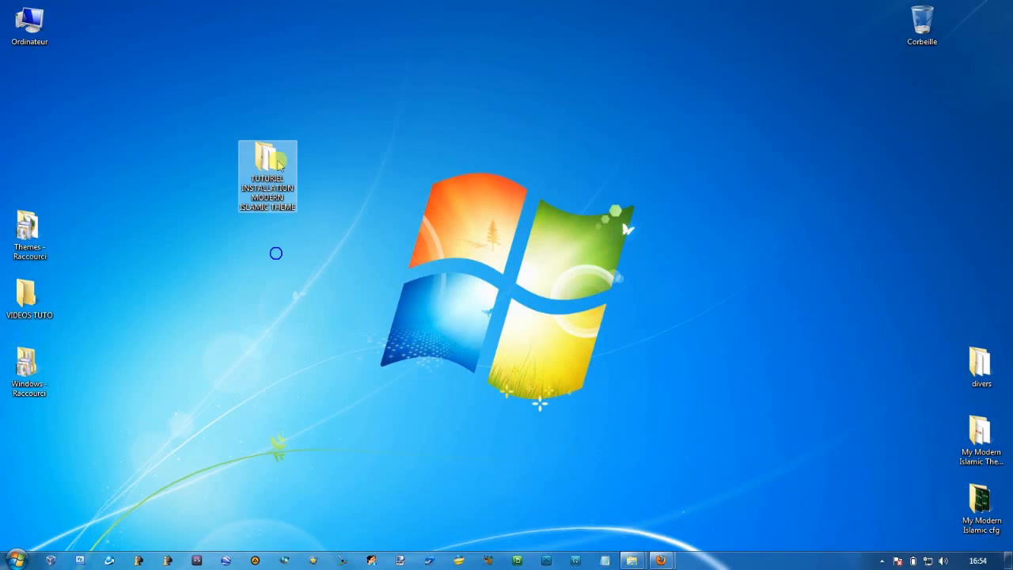
{"action": "left_click", "coordinate": [256, 270]}
{"action": "left_click", "coordinate": [261, 197]}
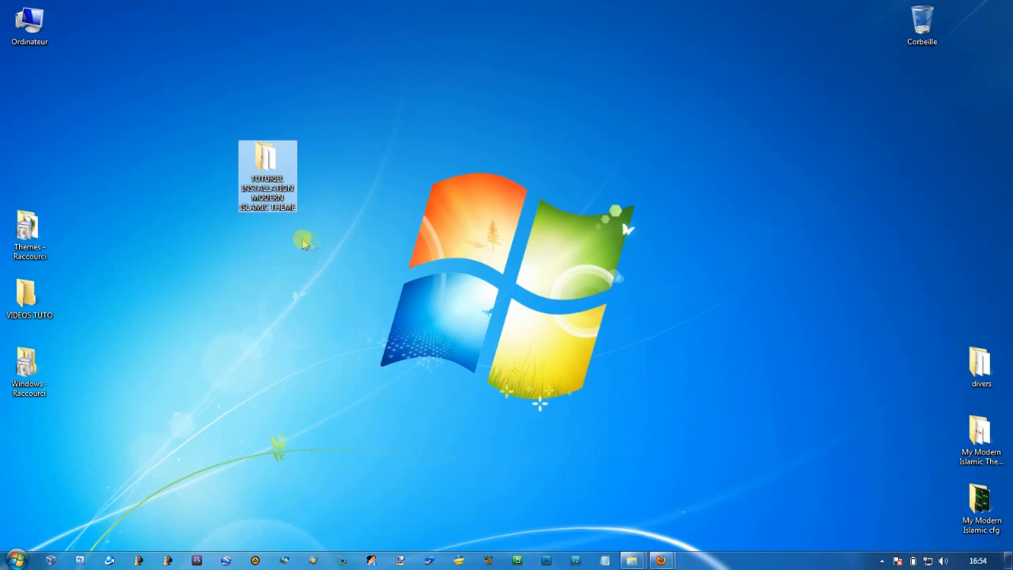
{"action": "left_click", "coordinate": [278, 244]}
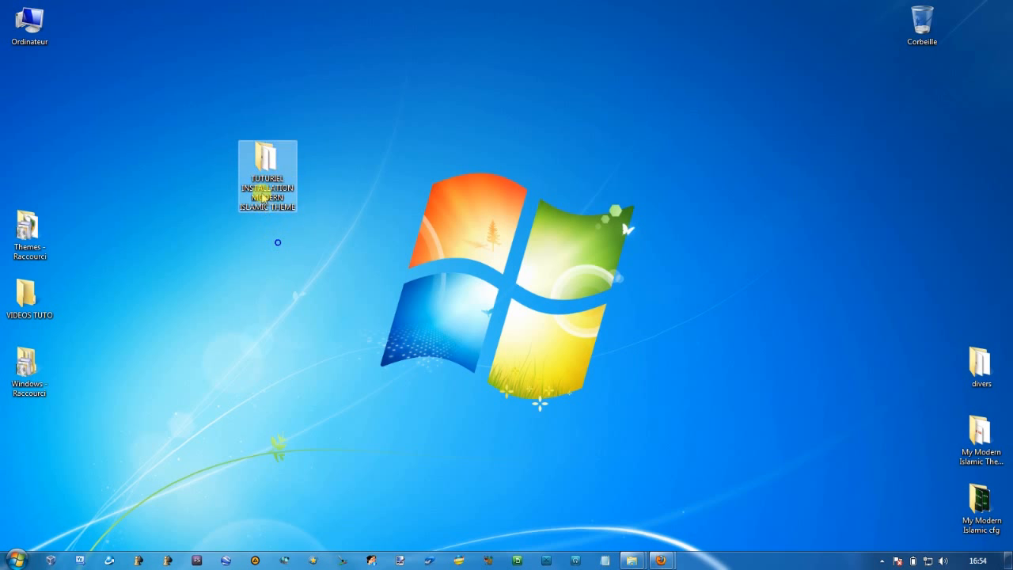
{"action": "double_click", "coordinate": [263, 196]}
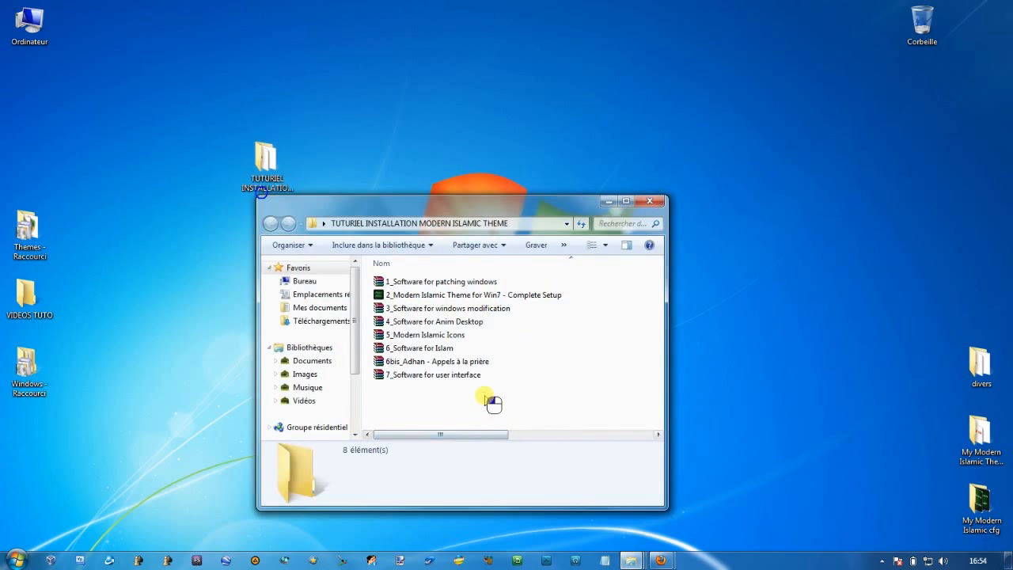
Examine the numbered archives and the Modern Islamic Theme setup file in the tutorial folder
{"action": "left_click_drag", "start_coordinate": [431, 392], "coordinate": [374, 272]}
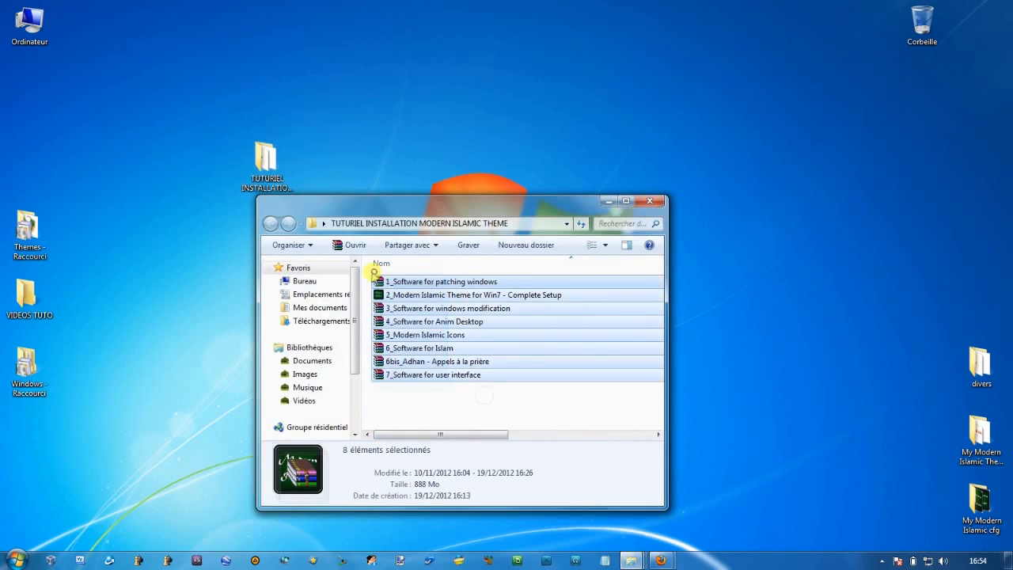
{"action": "left_click", "coordinate": [407, 407]}
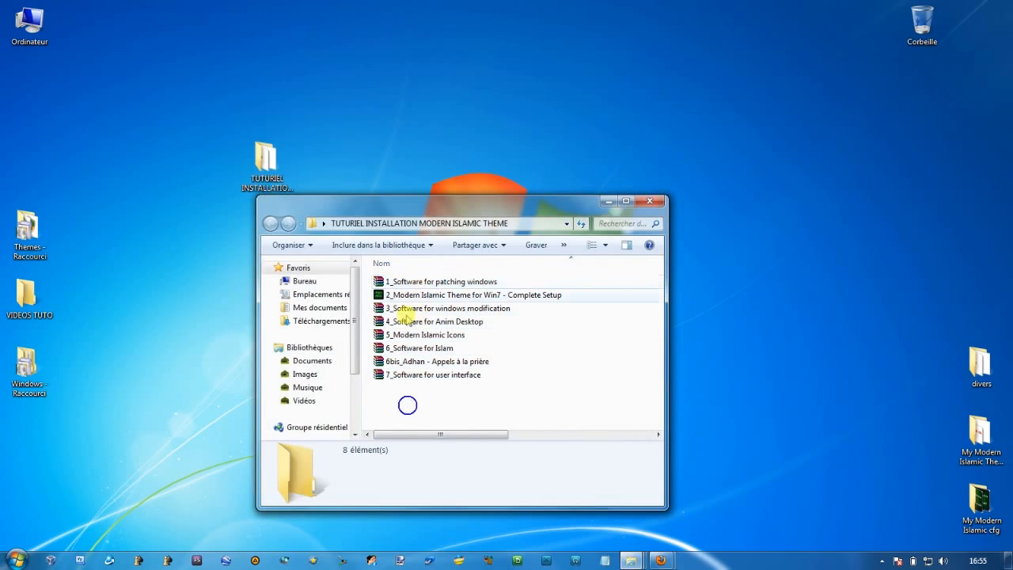
{"action": "left_click", "coordinate": [396, 374]}
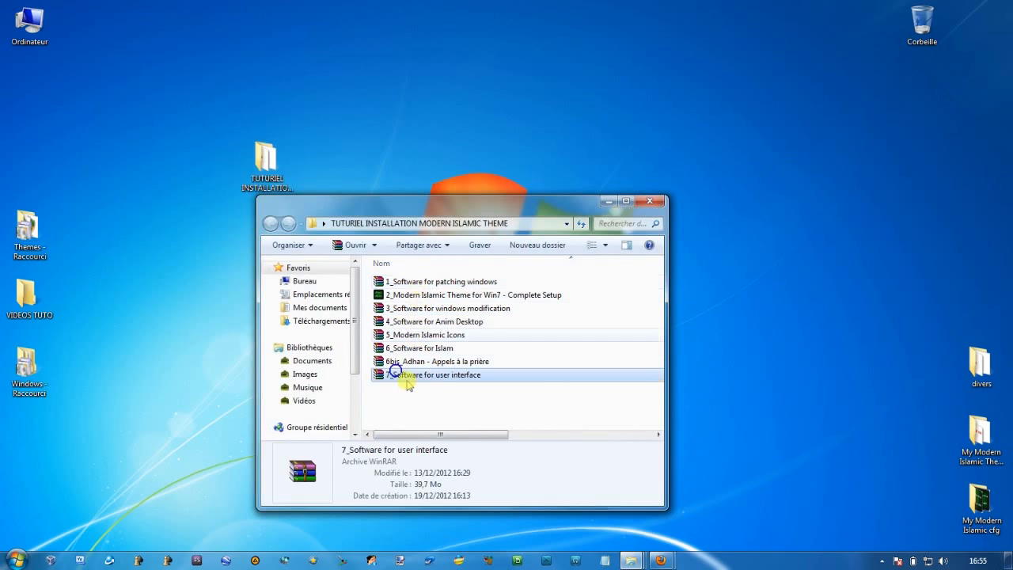
{"action": "left_click", "coordinate": [409, 402]}
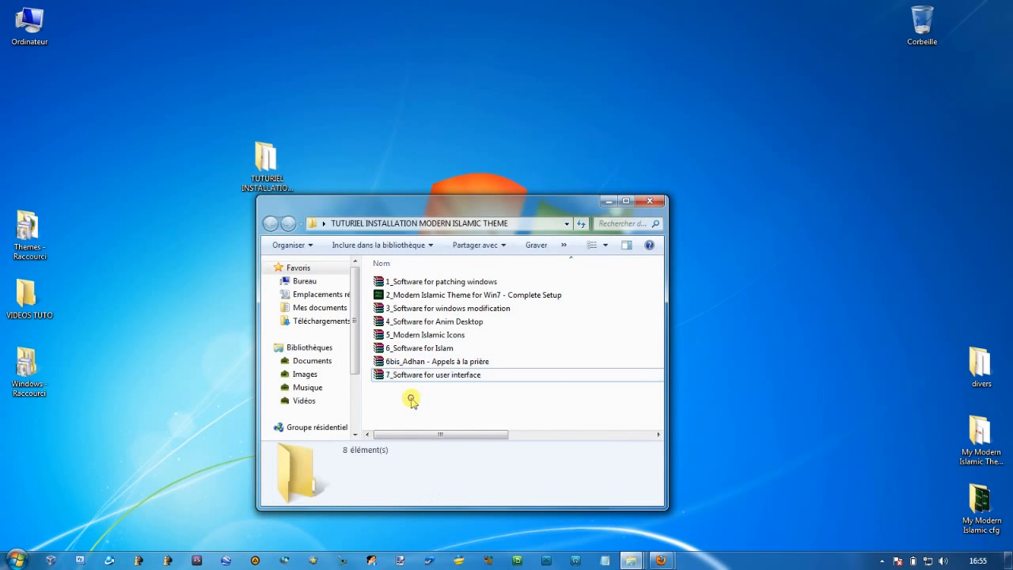
{"action": "left_click", "coordinate": [450, 279]}
{"action": "left_click", "coordinate": [438, 296]}
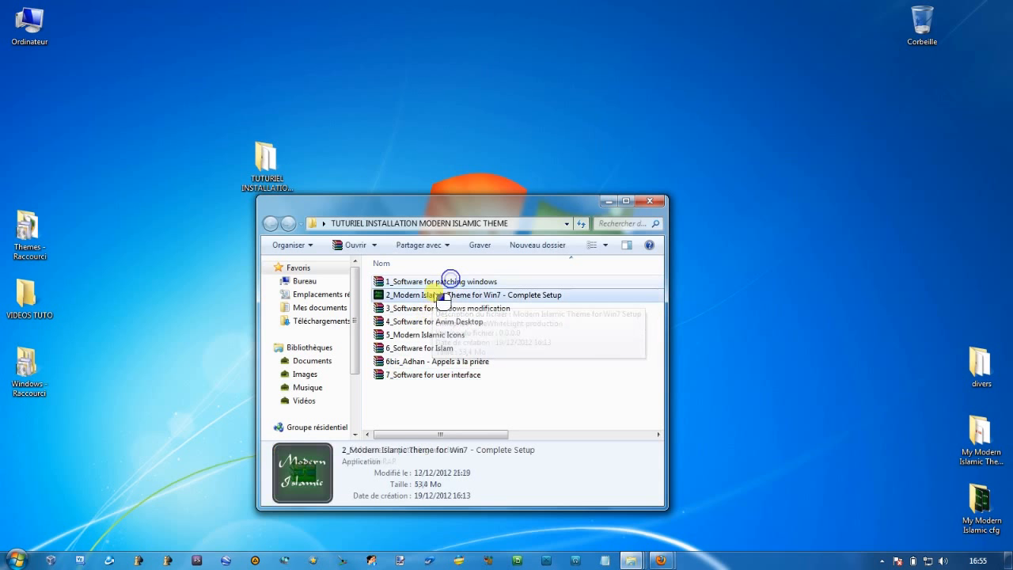
{"action": "left_click", "coordinate": [434, 291]}
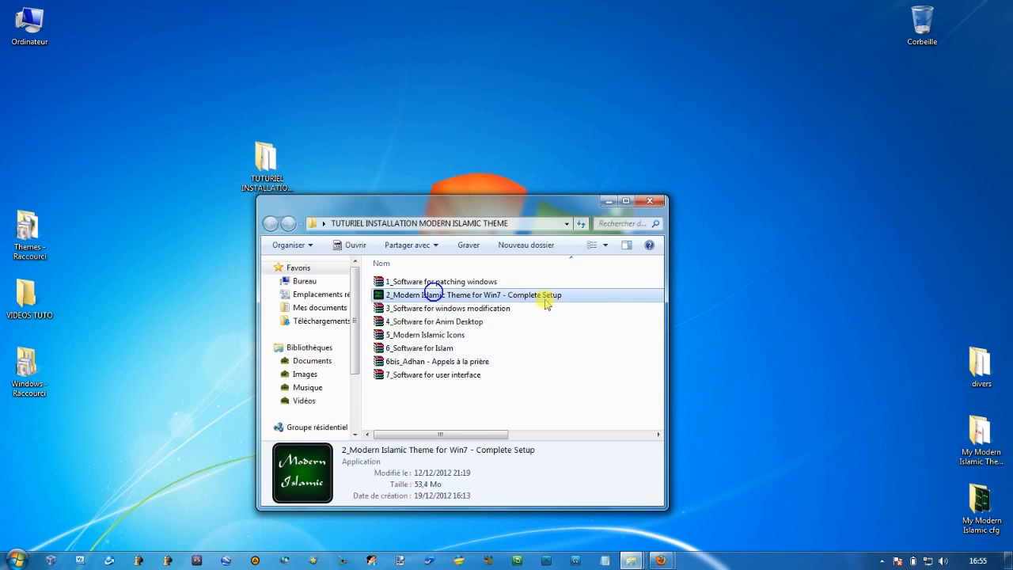
{"action": "left_click", "coordinate": [400, 401]}
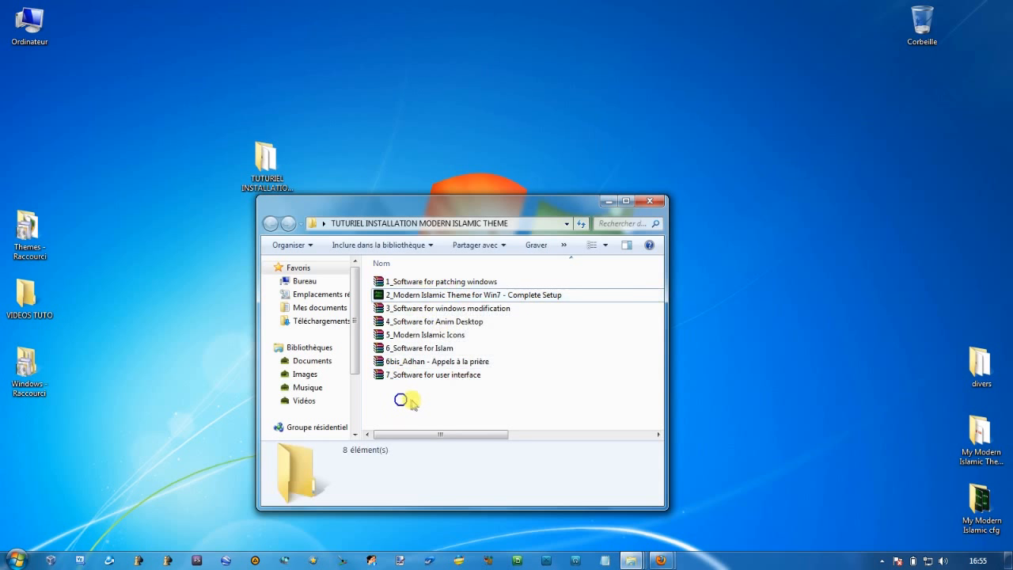
{"action": "left_click", "coordinate": [386, 396]}
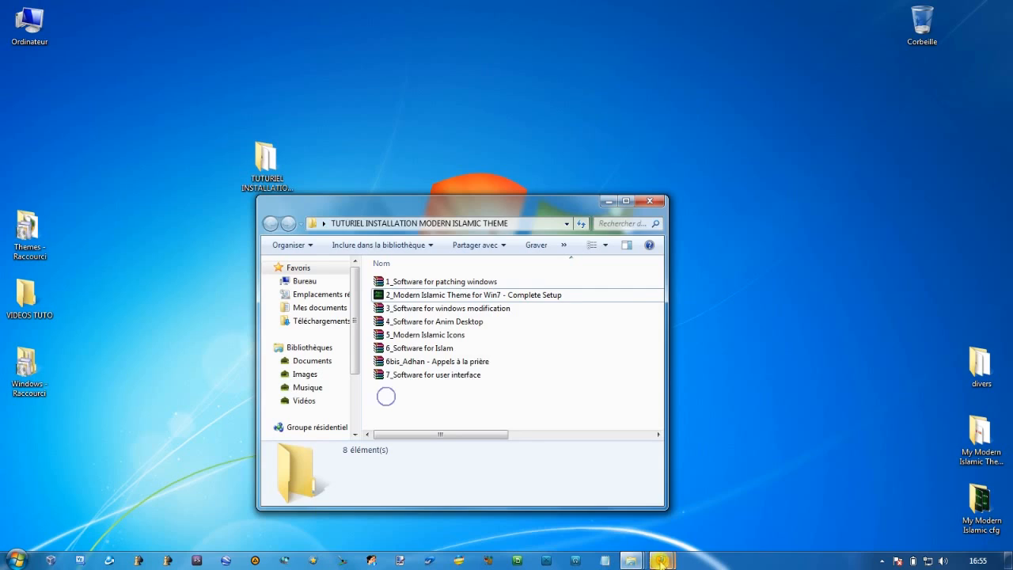
View the WinRAR download page in Firefox and check the computer's system type in the Windows system properties
{"action": "mouse_move", "coordinate": [661, 560]}
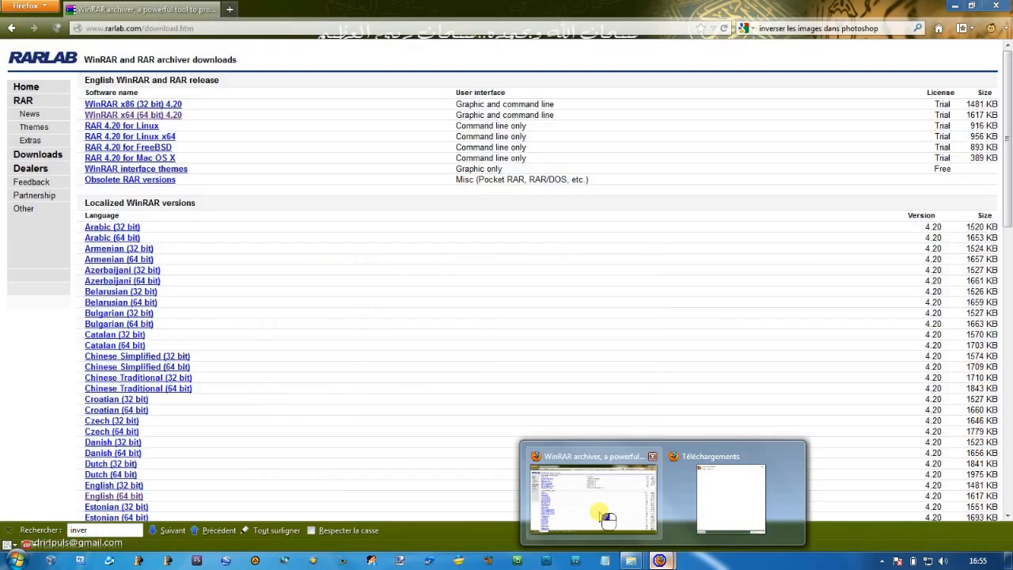
{"action": "left_click", "coordinate": [598, 512]}
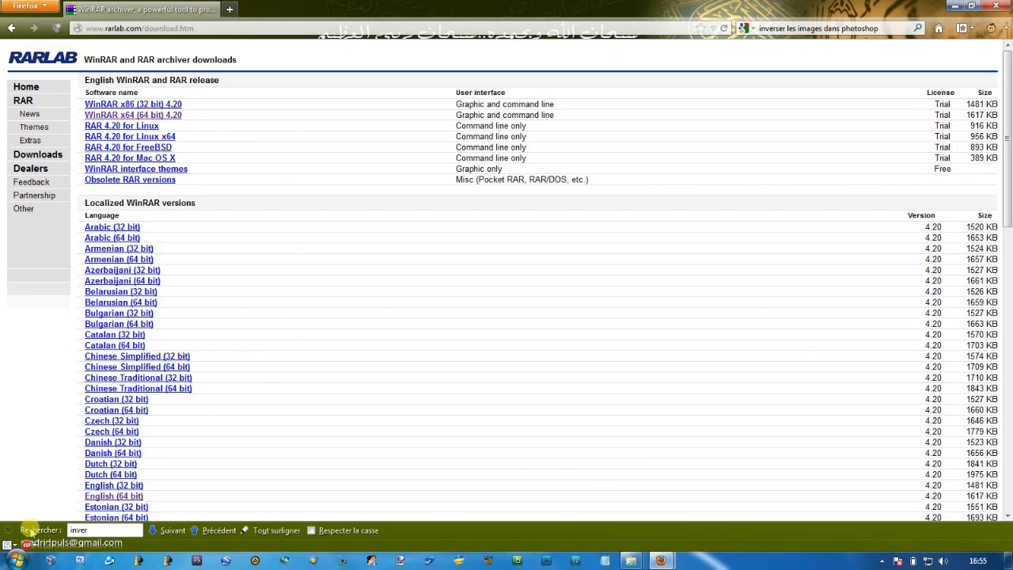
{"action": "left_click", "coordinate": [16, 560]}
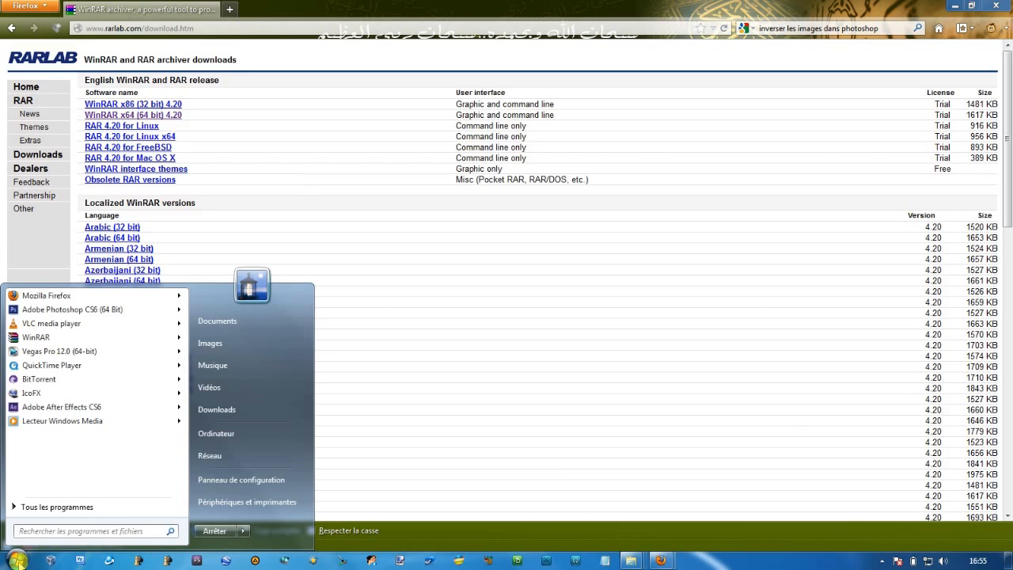
{"action": "right_click", "coordinate": [235, 437]}
{"action": "left_click", "coordinate": [282, 543]}
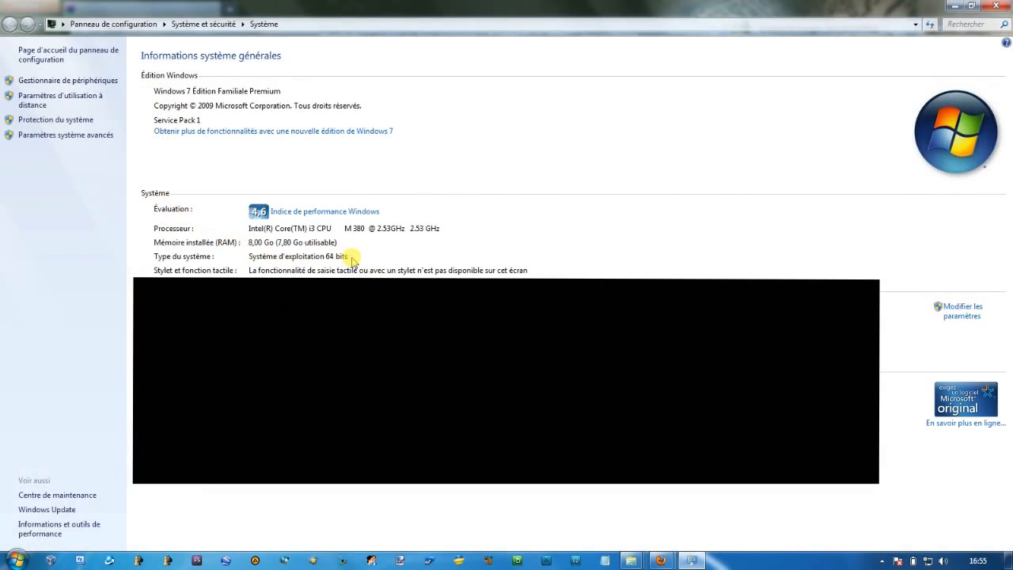
{"action": "left_click", "coordinate": [956, 7]}
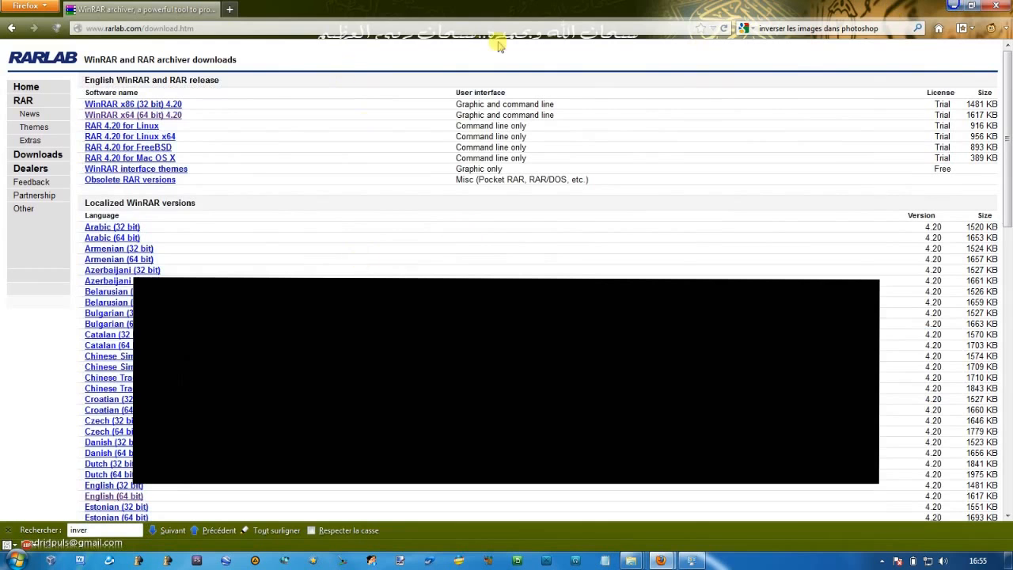
{"action": "left_click", "coordinate": [958, 7]}
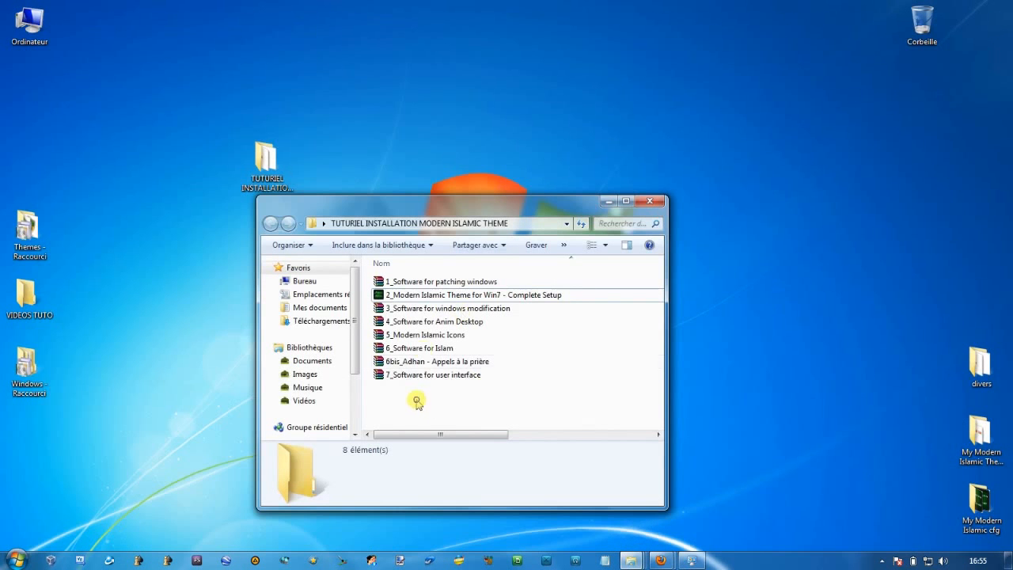
Extract the archive "1_Software for patching windows" into the current folder and open the extracted "Software for patching windows" folder
{"action": "left_click", "coordinate": [445, 282]}
{"action": "right_click", "coordinate": [458, 282]}
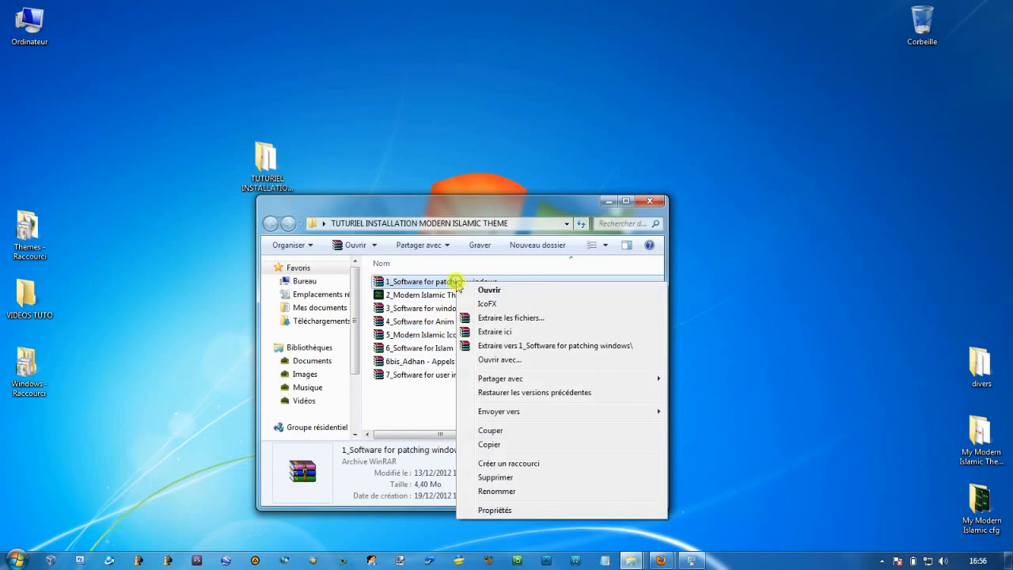
{"action": "left_click", "coordinate": [504, 336]}
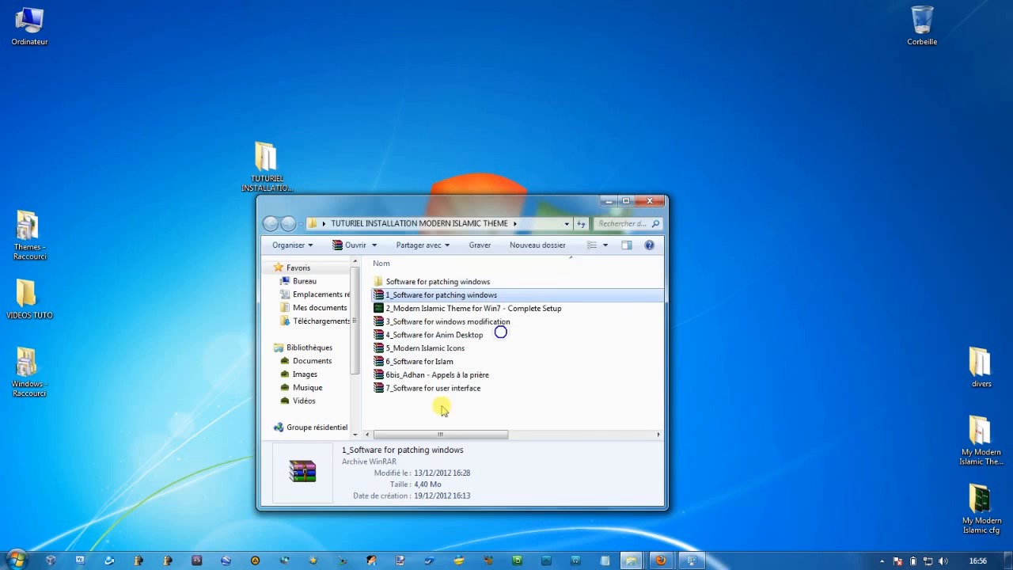
{"action": "left_click", "coordinate": [423, 408]}
{"action": "left_click", "coordinate": [448, 284]}
{"action": "double_click", "coordinate": [448, 284]}
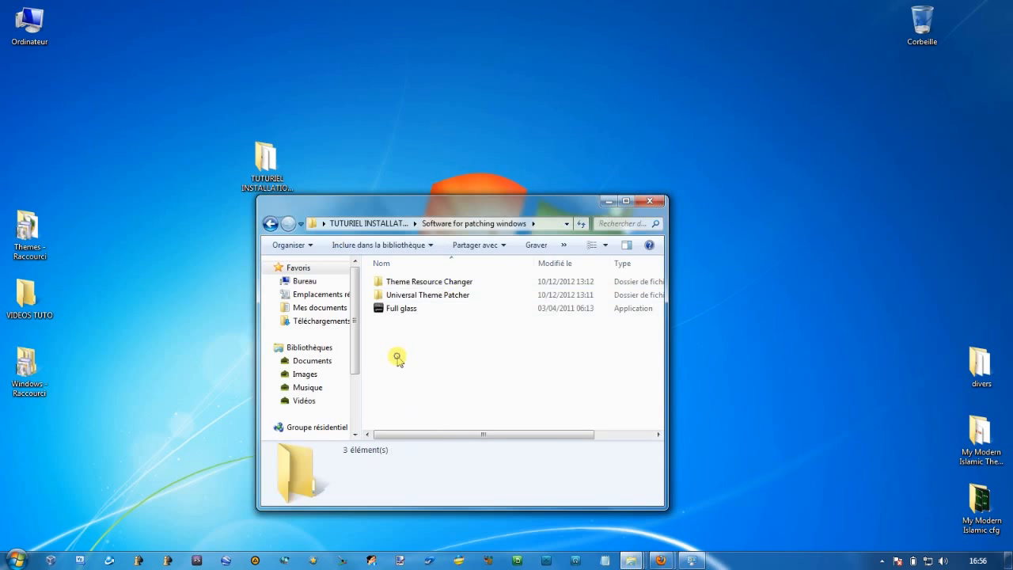
Examine the Full glass, Theme Resource Changer and Universal Theme Patcher items, and view the Windows Themes folder through its desktop shortcut
{"action": "left_click", "coordinate": [405, 310]}
{"action": "left_click", "coordinate": [397, 352]}
{"action": "left_click", "coordinate": [427, 280]}
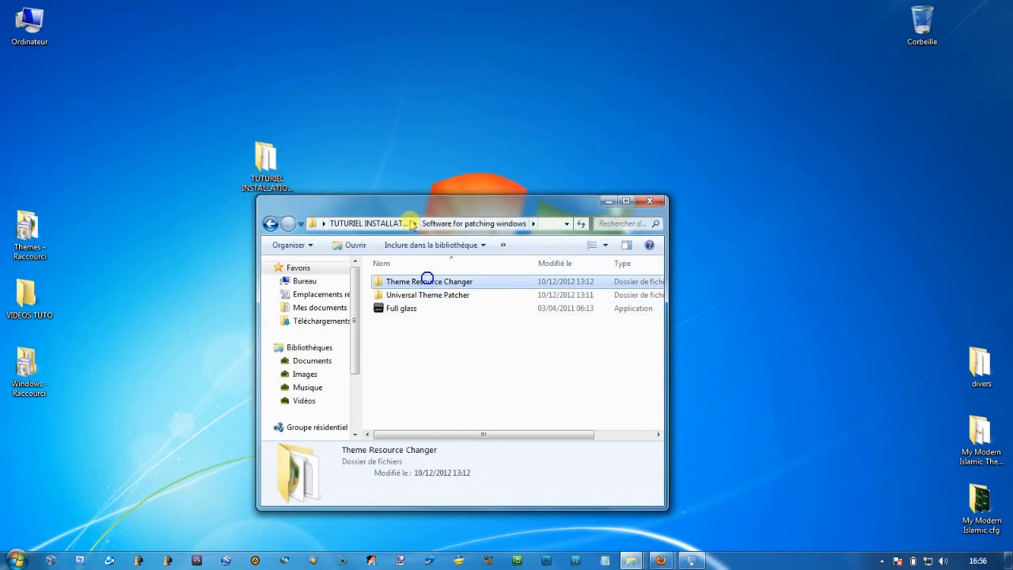
{"action": "left_click", "coordinate": [395, 344]}
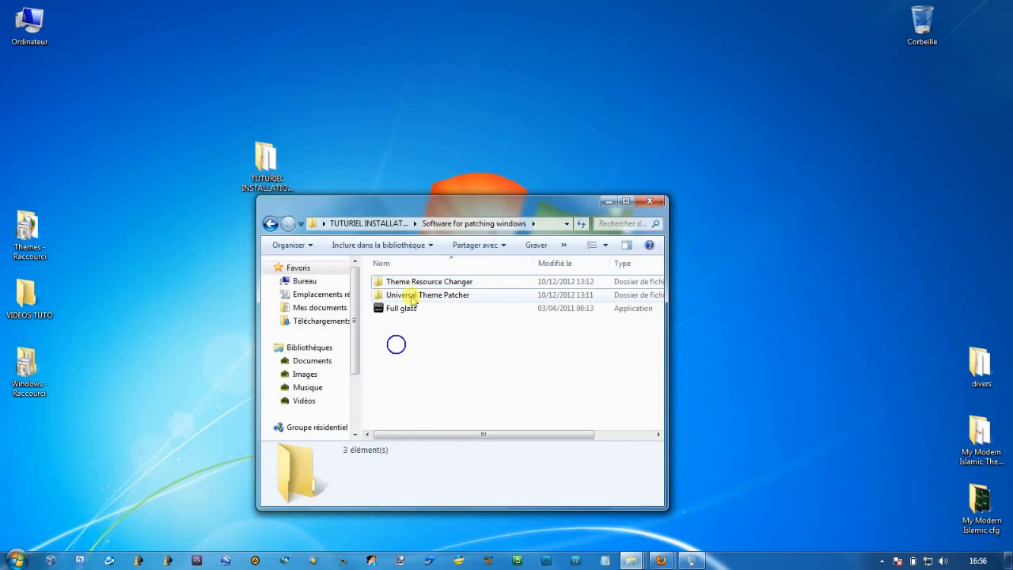
{"action": "double_click", "coordinate": [31, 247]}
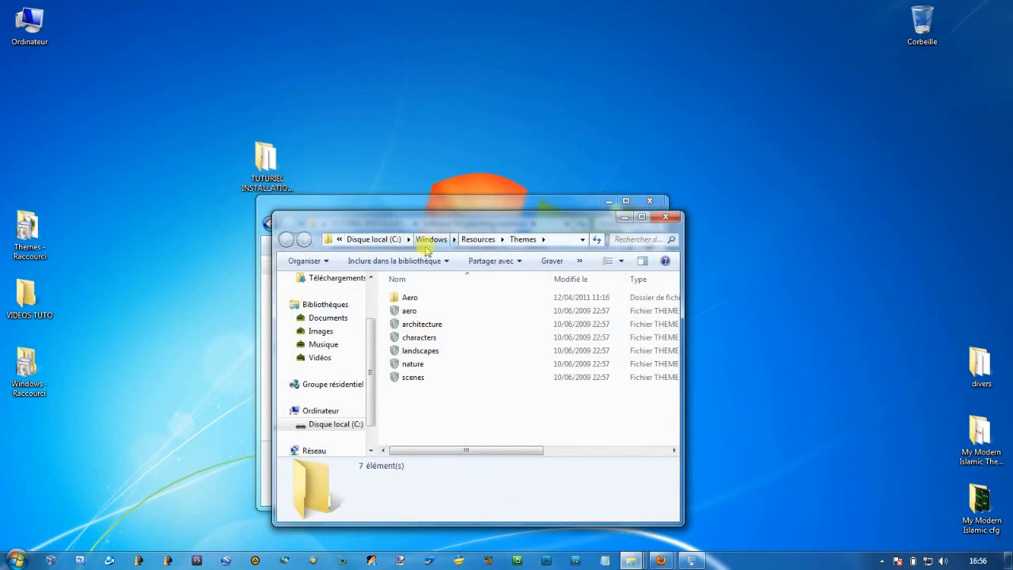
{"action": "left_click", "coordinate": [403, 406]}
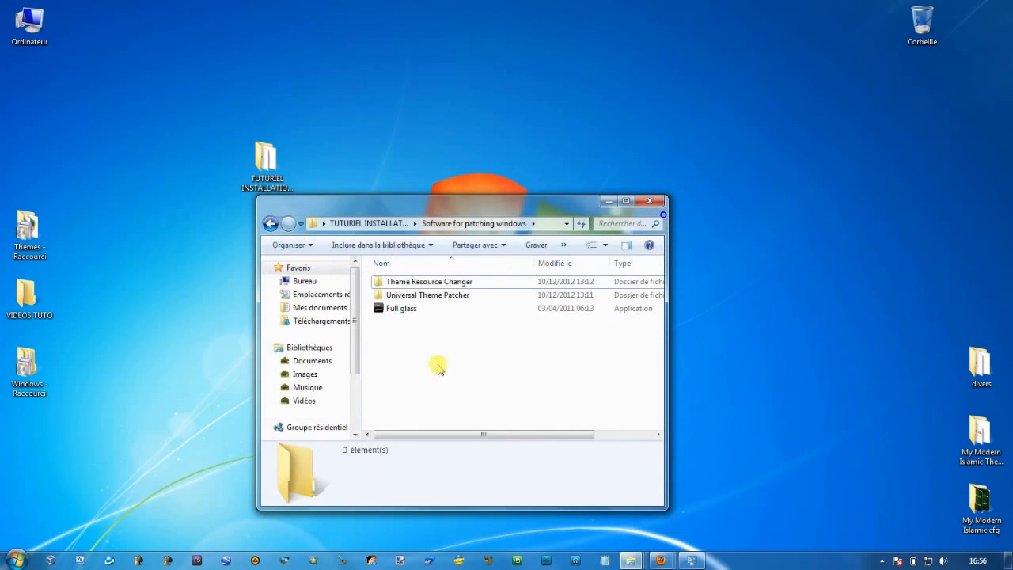
{"action": "left_click", "coordinate": [416, 295]}
{"action": "left_click", "coordinate": [399, 385]}
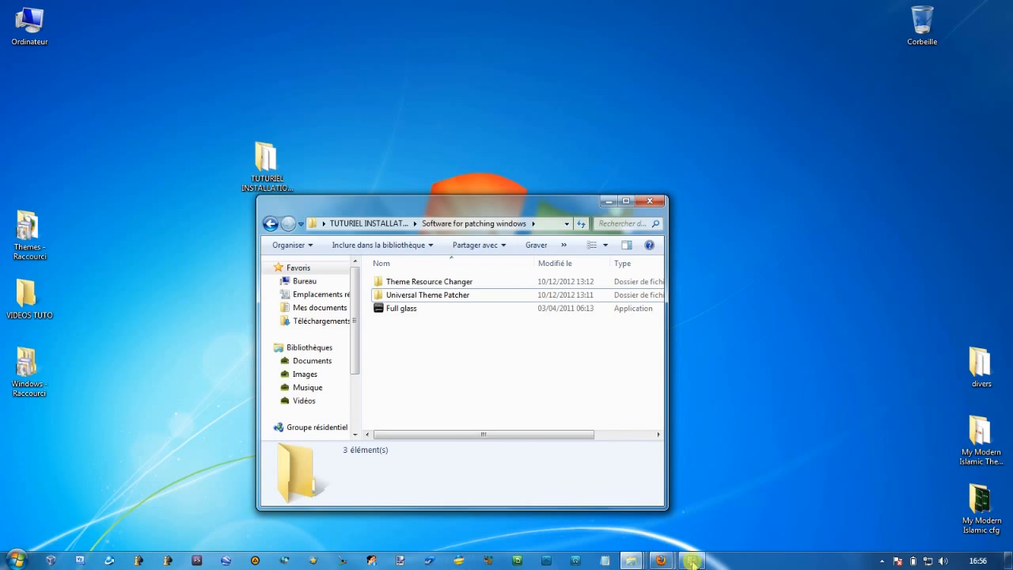
{"action": "left_click", "coordinate": [15, 561]}
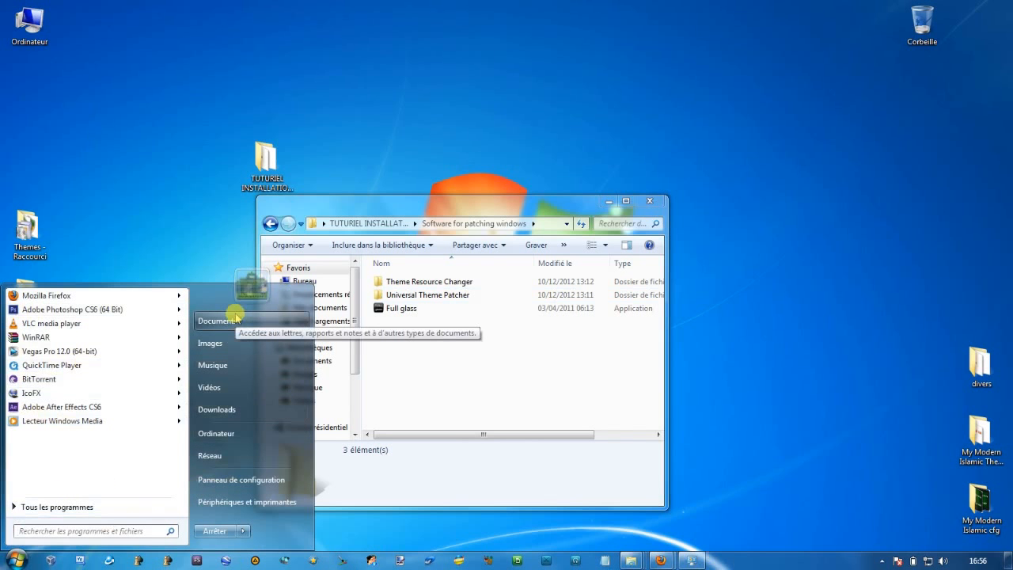
{"action": "left_click_drag", "start_coordinate": [410, 205], "coordinate": [424, 137]}
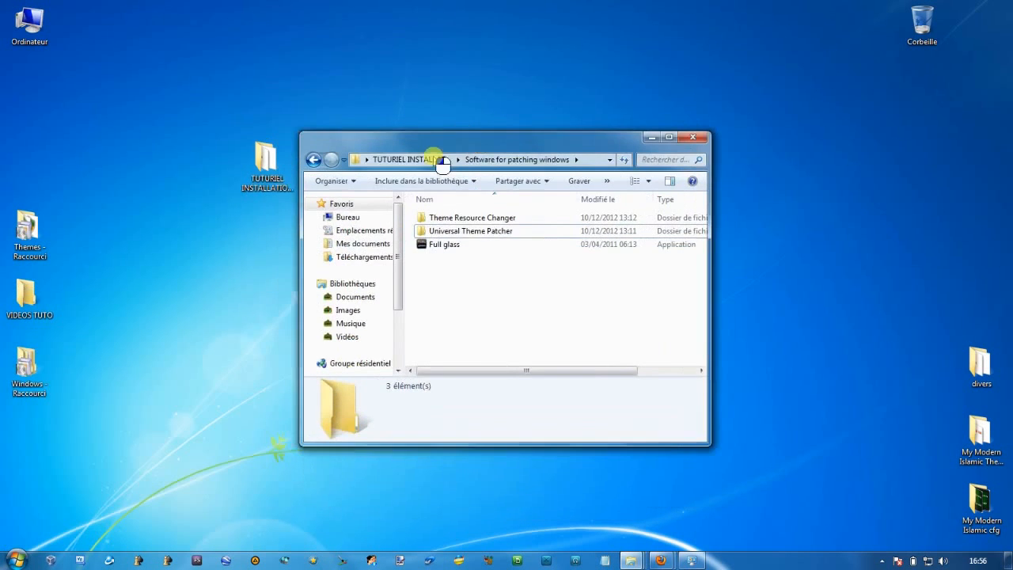
{"action": "left_click_drag", "start_coordinate": [355, 130], "coordinate": [373, 157]}
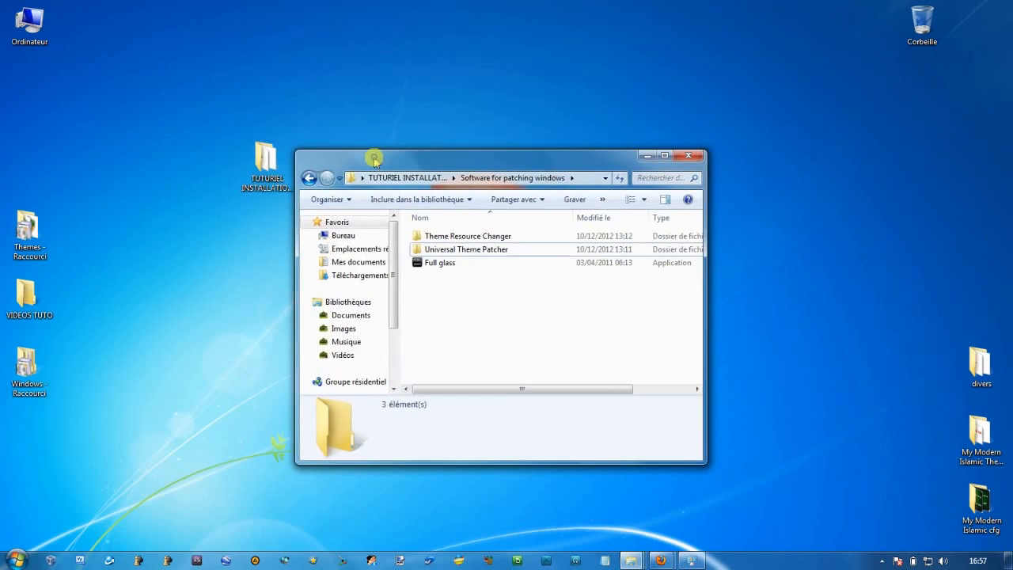
{"action": "left_click", "coordinate": [446, 315]}
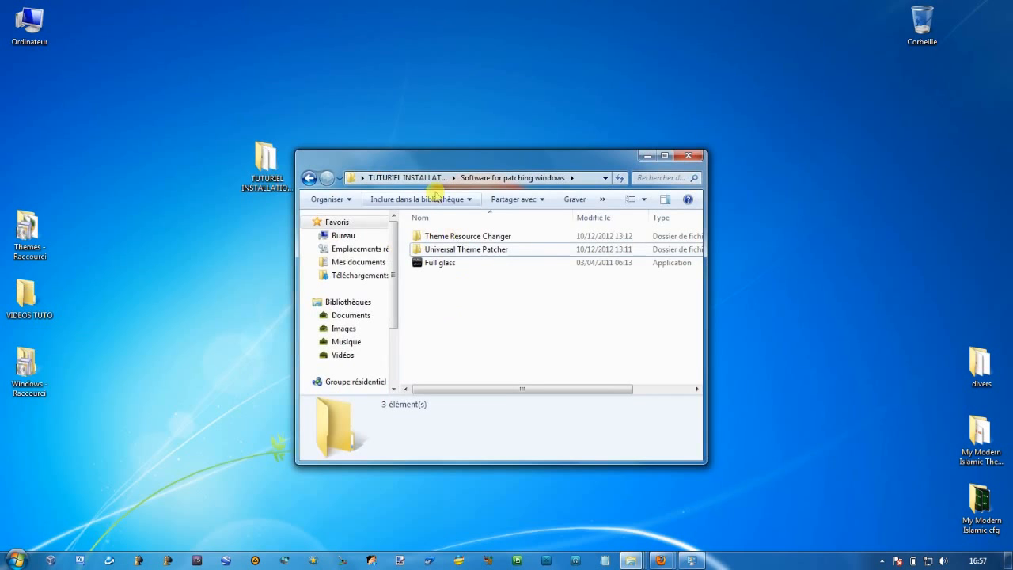
{"action": "left_click", "coordinate": [451, 304]}
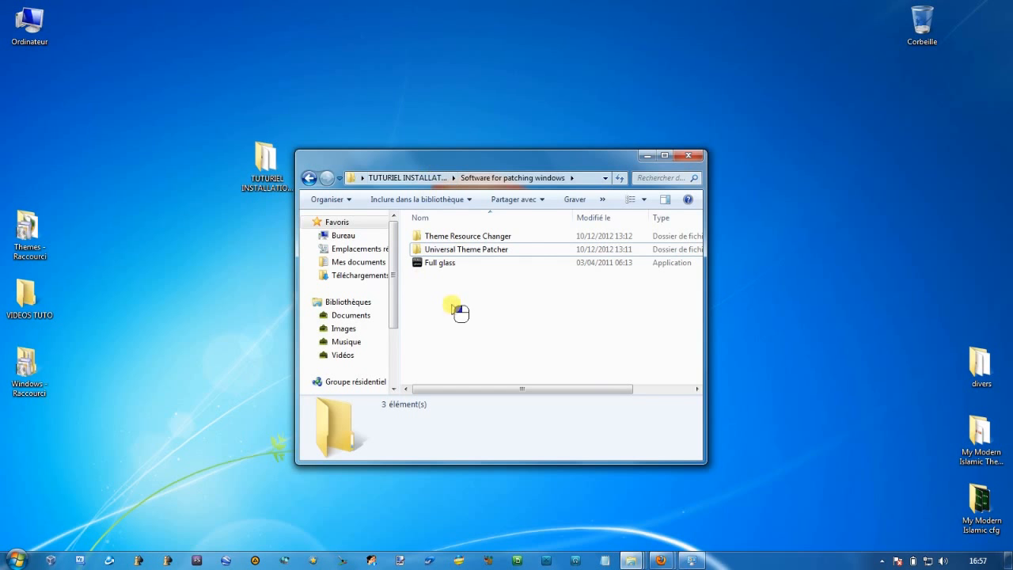
{"action": "left_click", "coordinate": [483, 237]}
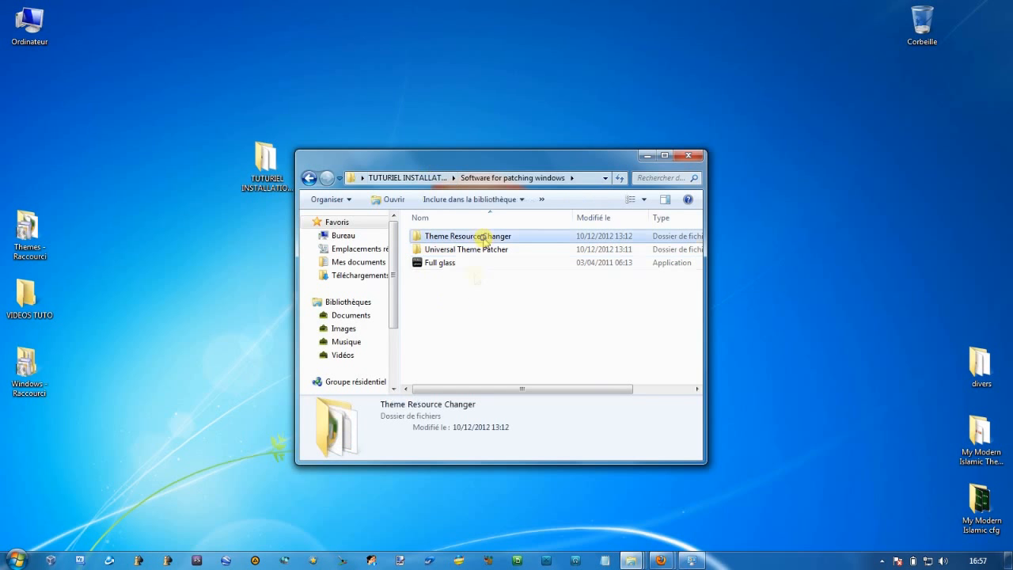
{"action": "left_click", "coordinate": [459, 293]}
{"action": "left_click_drag", "start_coordinate": [515, 153], "coordinate": [518, 100]}
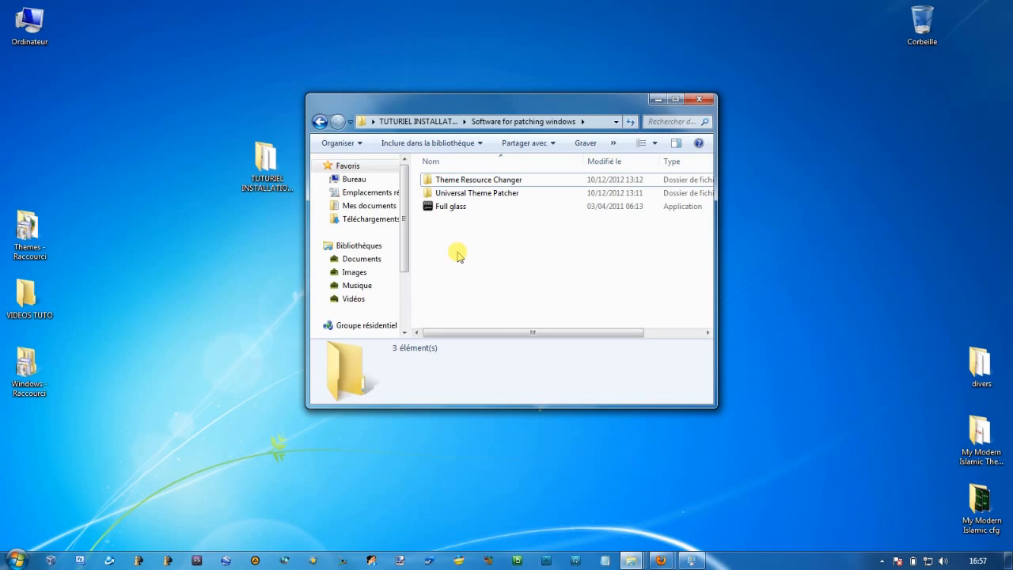
{"action": "left_click", "coordinate": [449, 244]}
{"action": "left_click_drag", "start_coordinate": [449, 103], "coordinate": [447, 59]}
{"action": "left_click", "coordinate": [440, 192]}
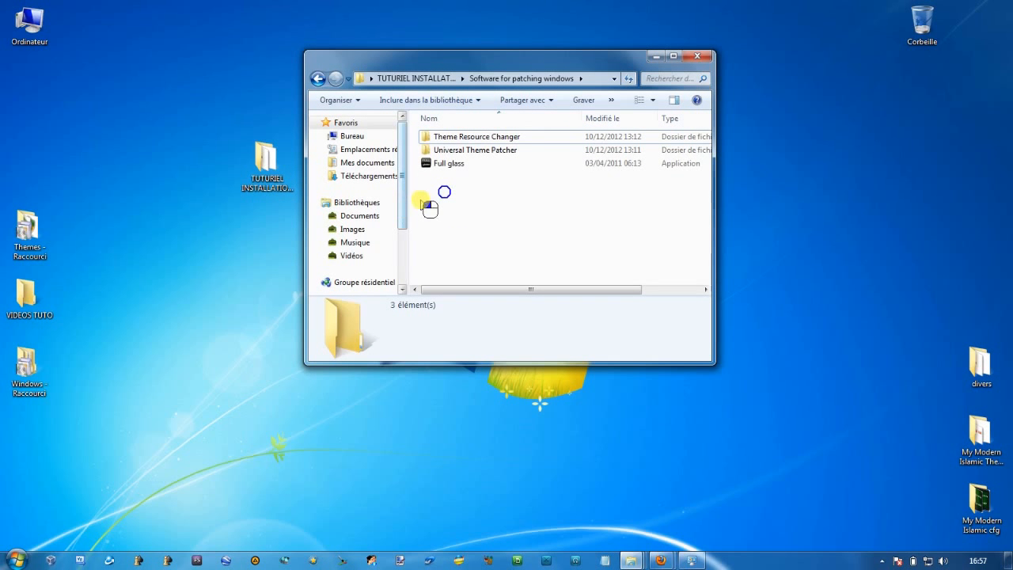
{"action": "left_click_drag", "start_coordinate": [402, 199], "coordinate": [402, 177]}
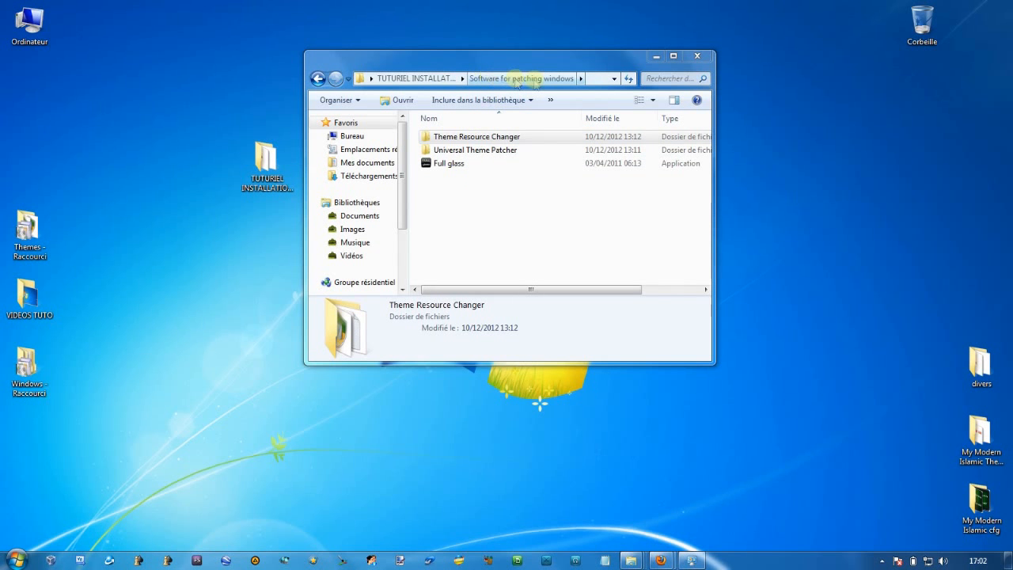
Open the Theme Resource Changer folder and run ThemeResourceChangerX64-v10 as administrator
{"action": "double_click", "coordinate": [470, 140]}
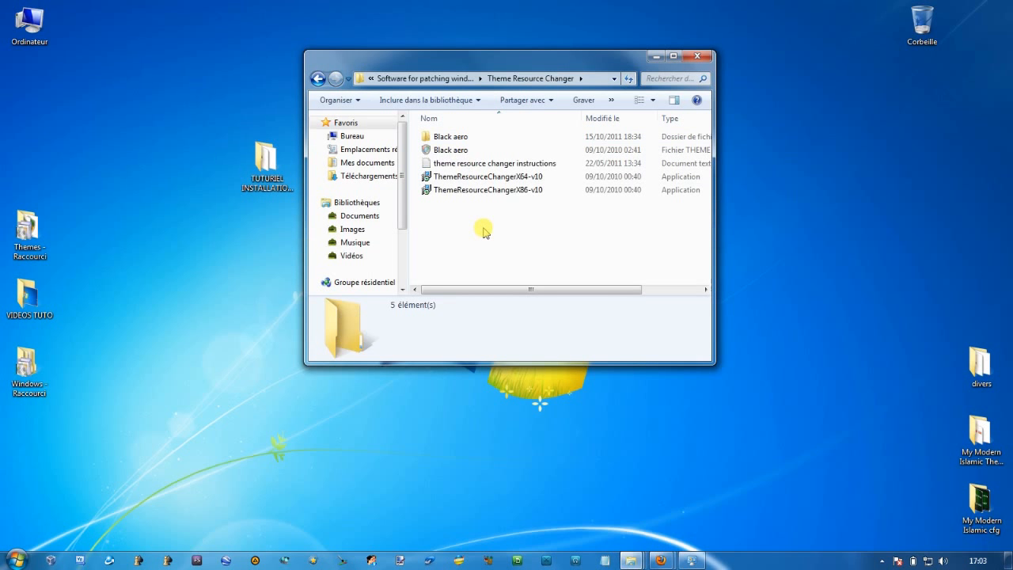
{"action": "left_click", "coordinate": [502, 177]}
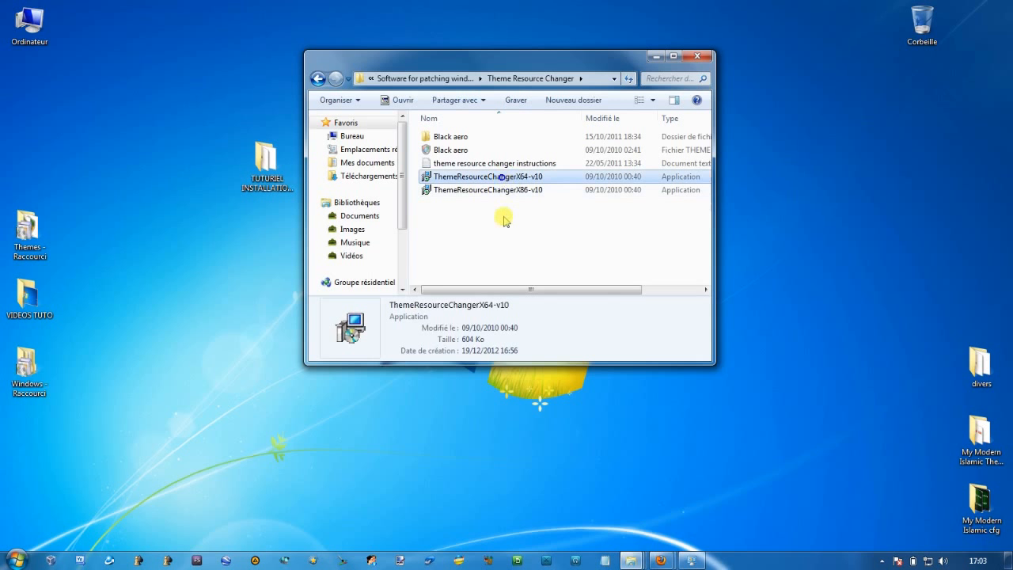
{"action": "right_click", "coordinate": [519, 181]}
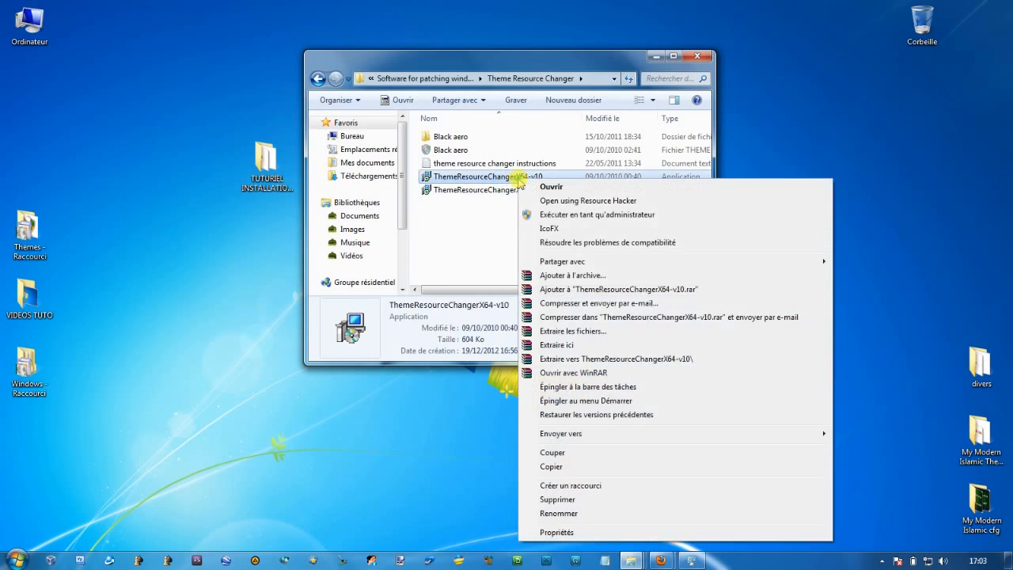
{"action": "left_click", "coordinate": [566, 217]}
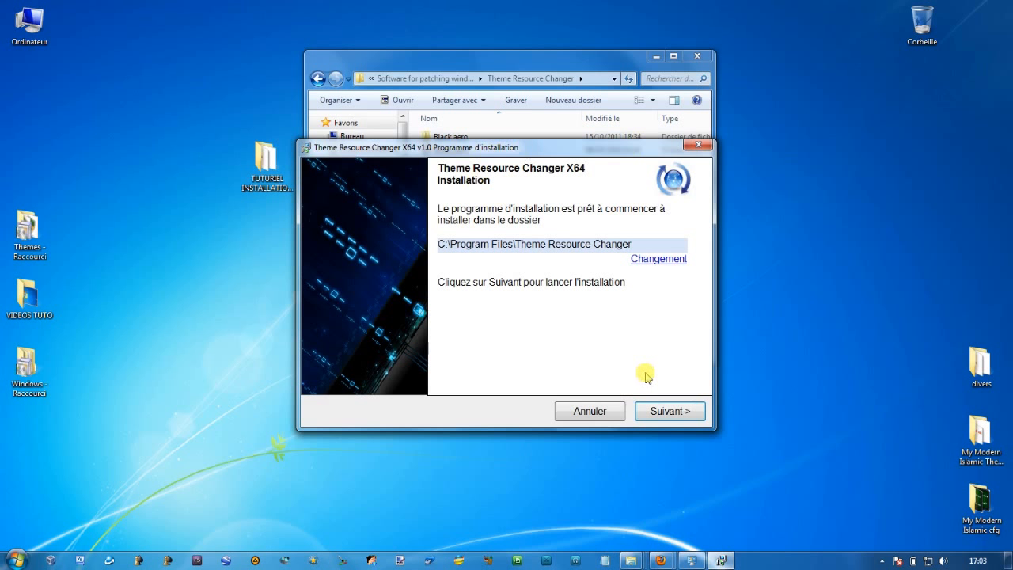
Accept the Theme Resource Changer X64 licence terms and continue the installation in C:\Program Files\Theme Resource Changer
{"action": "left_click", "coordinate": [661, 413]}
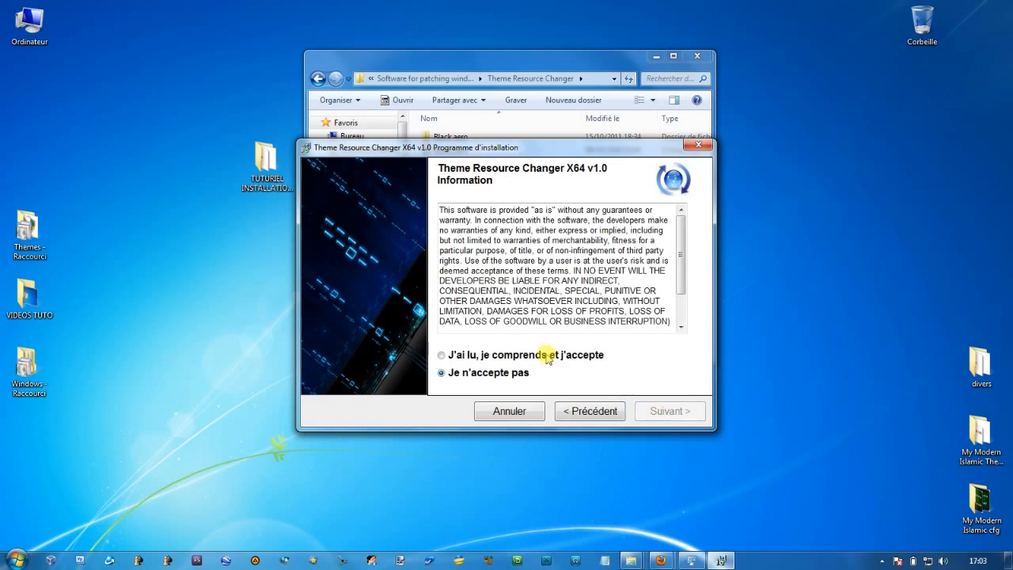
{"action": "left_click", "coordinate": [546, 355]}
{"action": "left_click", "coordinate": [656, 410]}
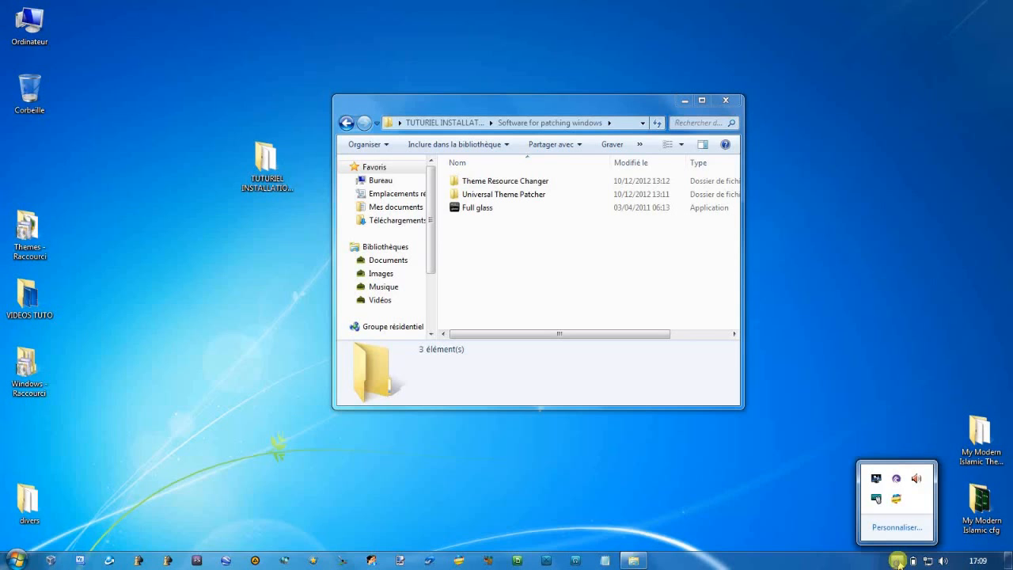
Open the Universal Theme Patcher folder and examine the UniversalThemePatcher-x64 and UniversalThemePatcher-x86 applications
{"action": "left_click", "coordinate": [568, 270]}
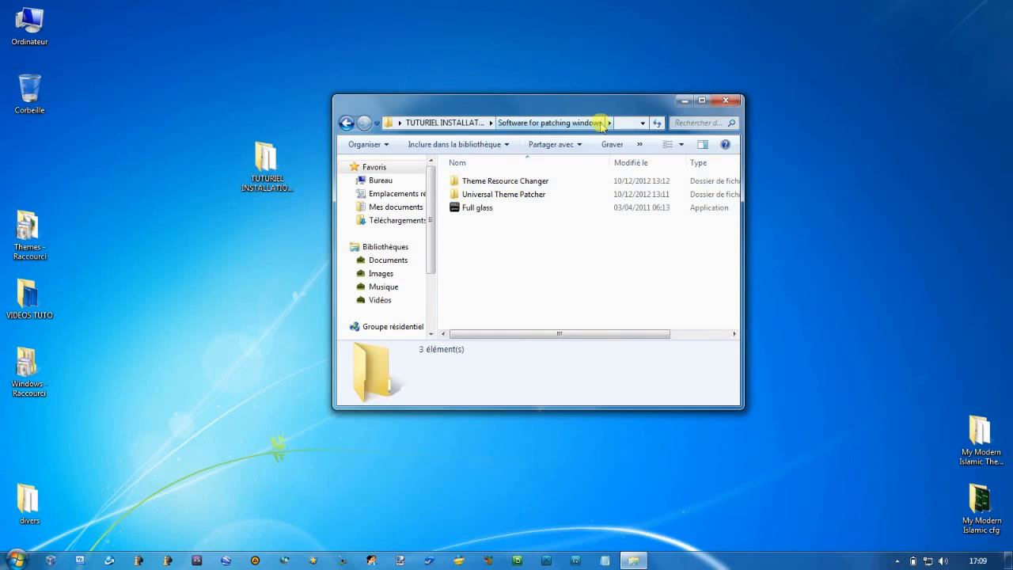
{"action": "left_click", "coordinate": [513, 196]}
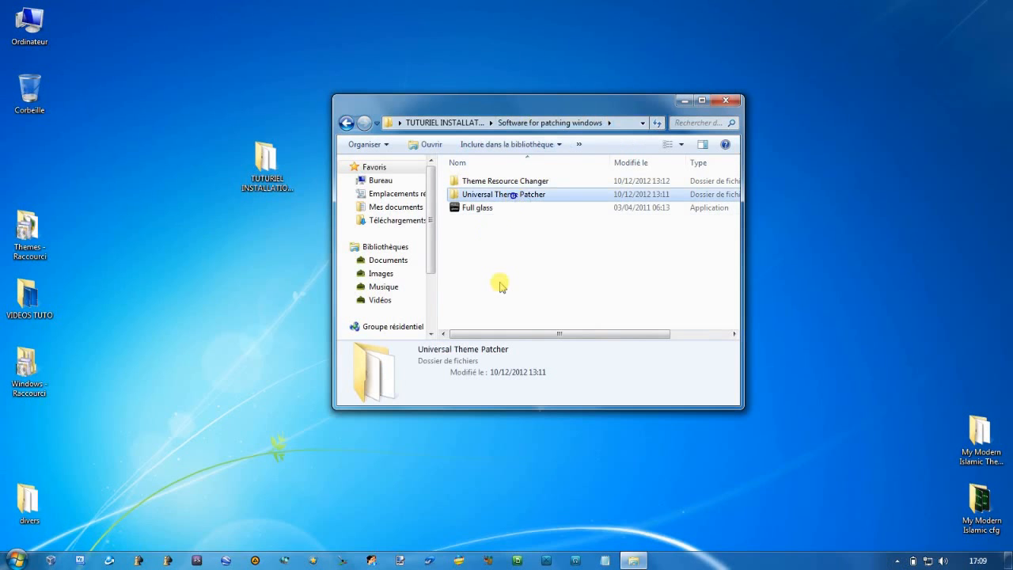
{"action": "double_click", "coordinate": [527, 198]}
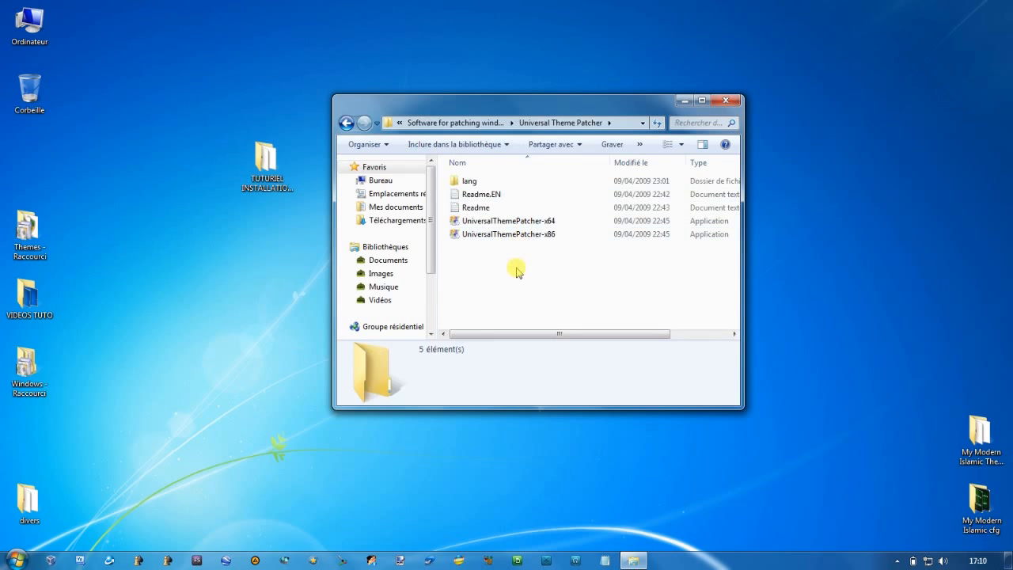
{"action": "left_click", "coordinate": [543, 233]}
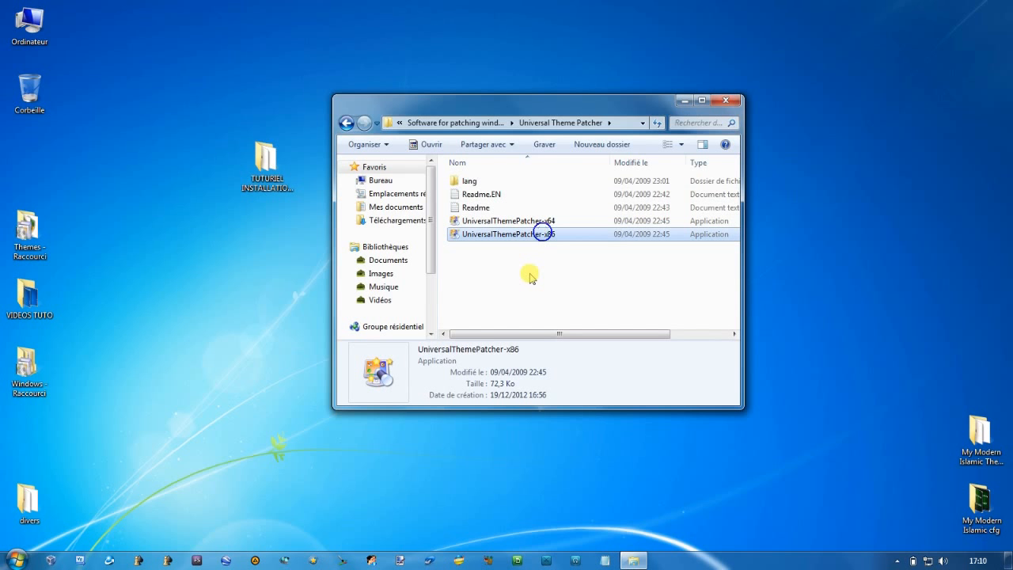
{"action": "left_click", "coordinate": [526, 221]}
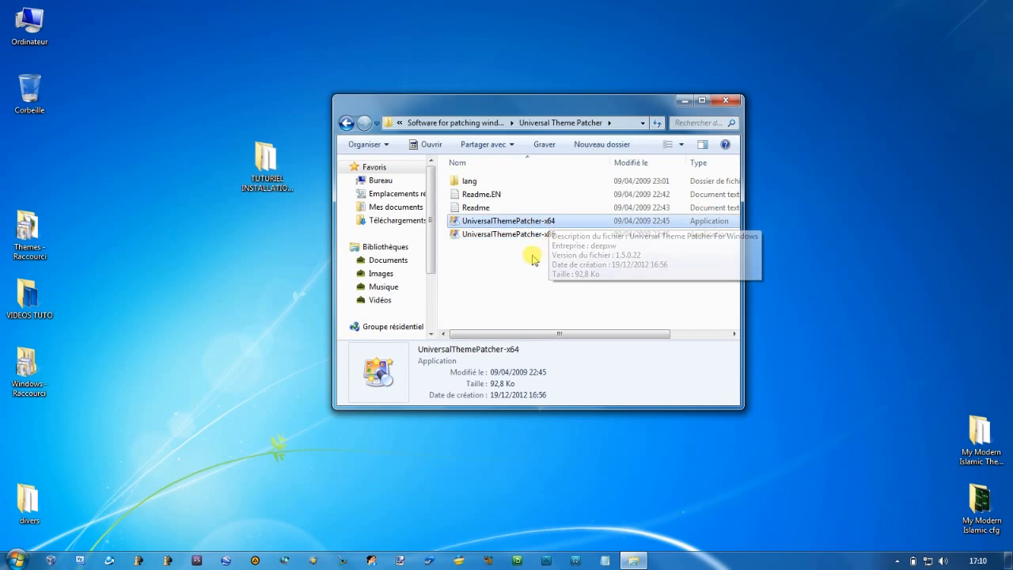
{"action": "left_click", "coordinate": [539, 234]}
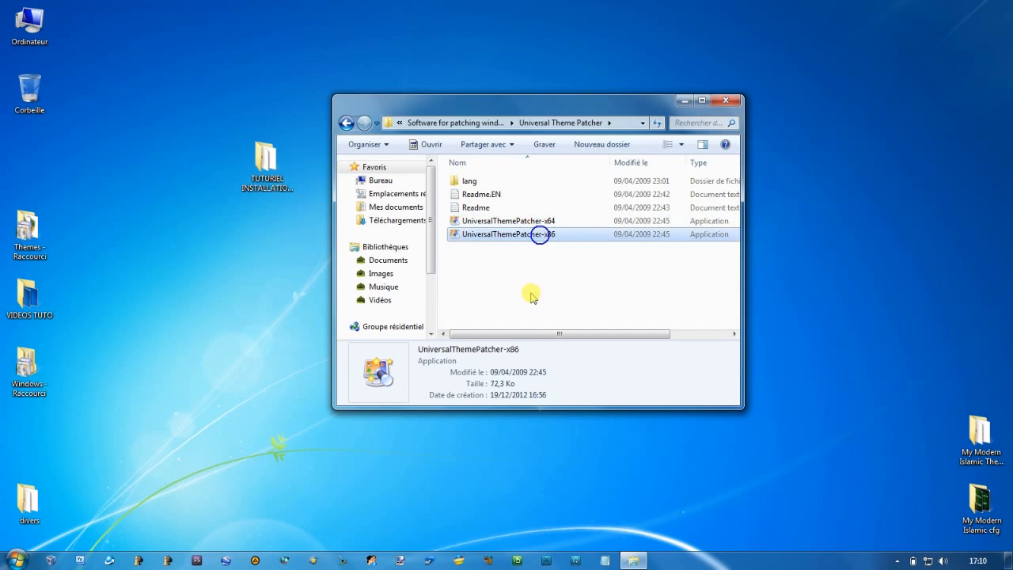
{"action": "left_click", "coordinate": [546, 221]}
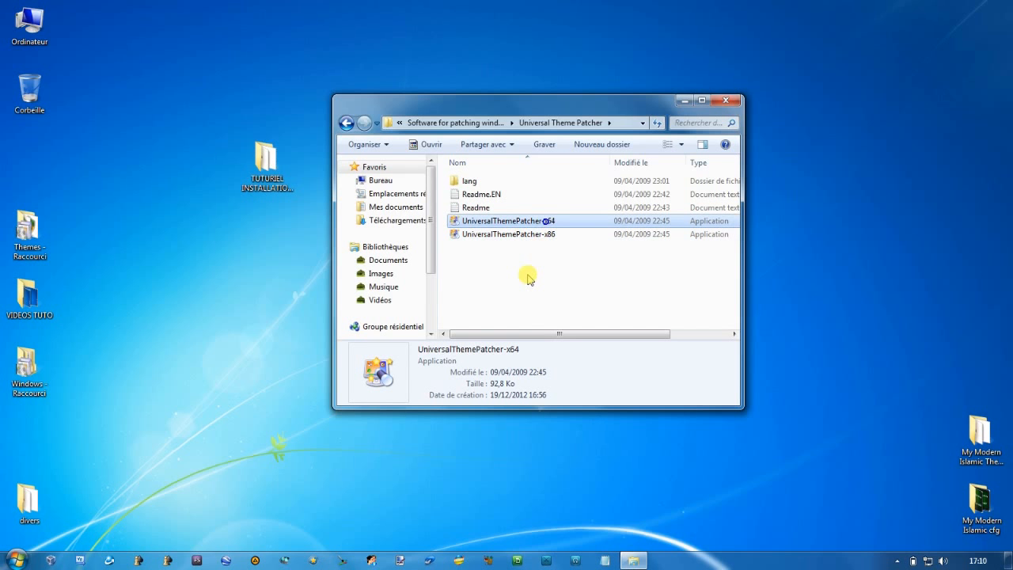
Run UniversalThemePatcher-x86 as administrator with the English interface and continue to the detailed file list
{"action": "left_click", "coordinate": [522, 234]}
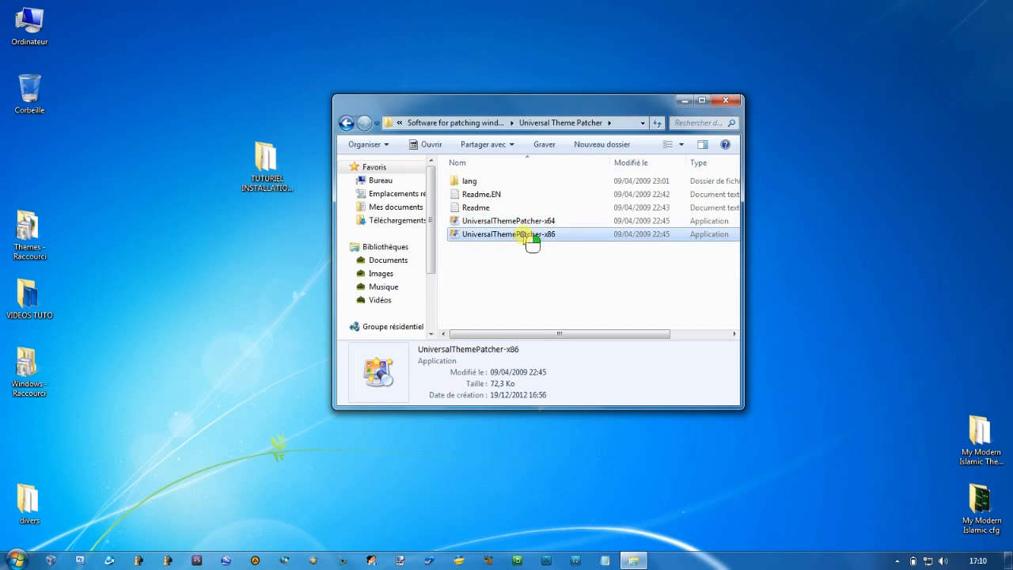
{"action": "right_click", "coordinate": [522, 234]}
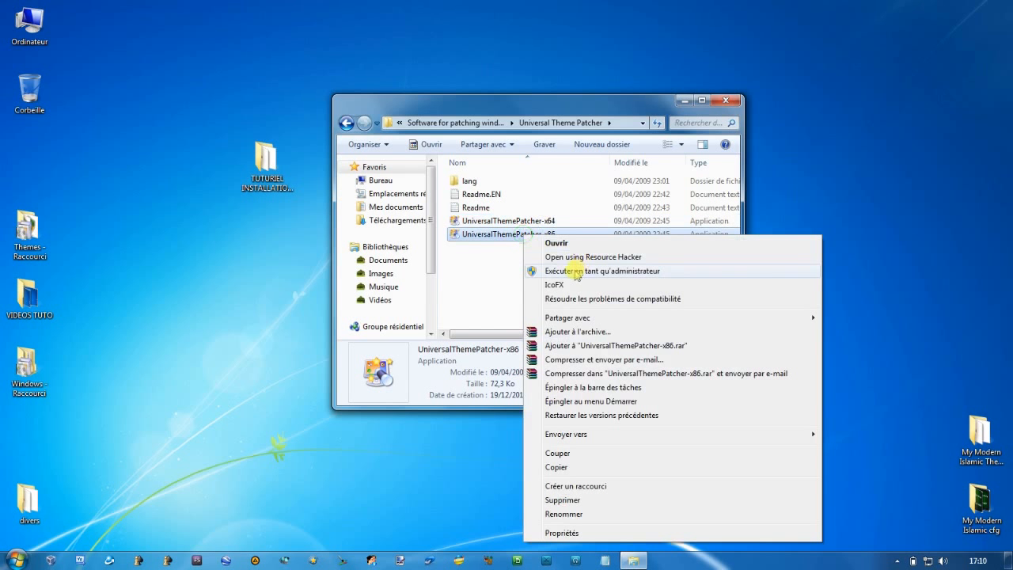
{"action": "left_click", "coordinate": [576, 272]}
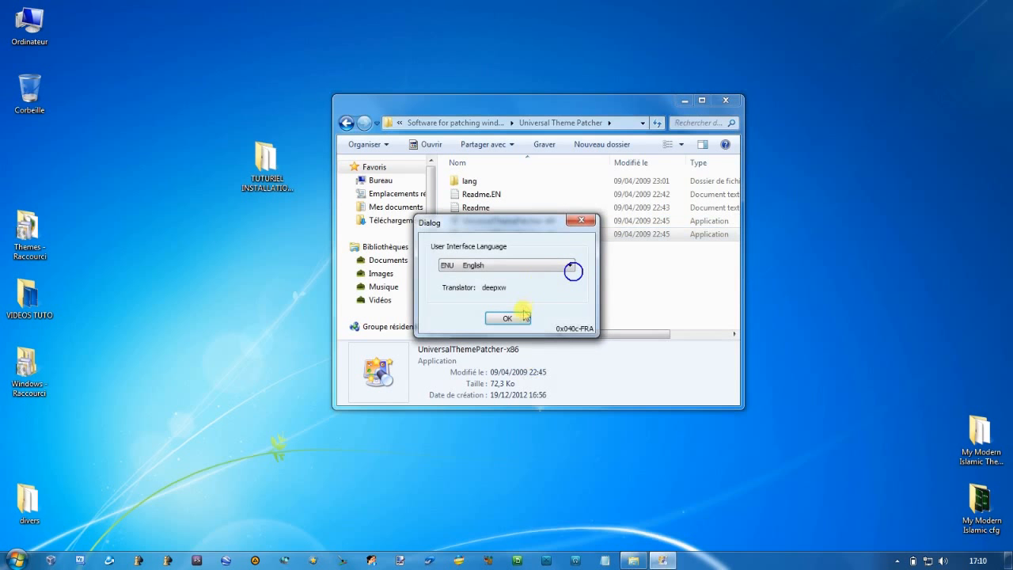
{"action": "left_click", "coordinate": [510, 318]}
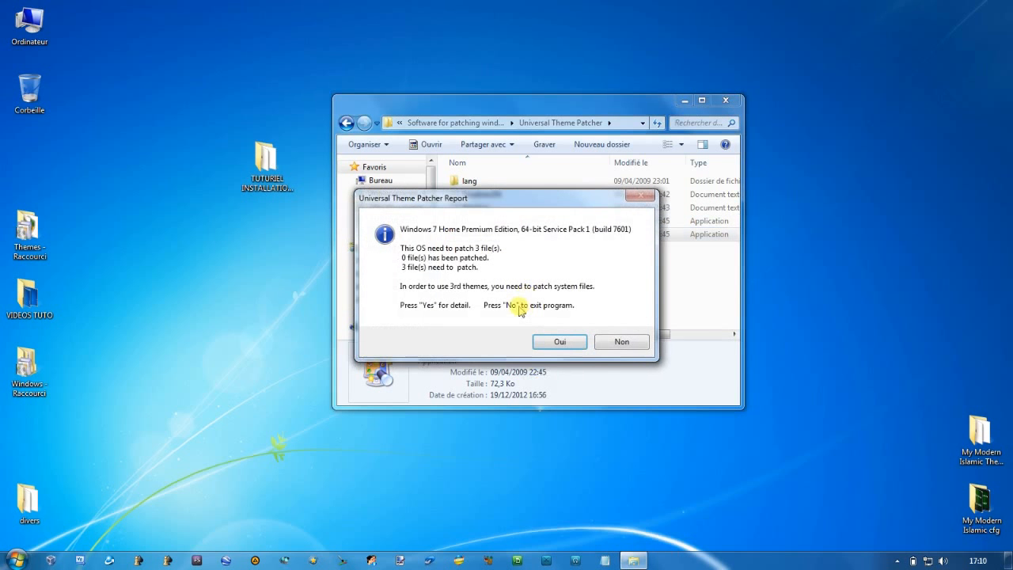
{"action": "left_click", "coordinate": [560, 342]}
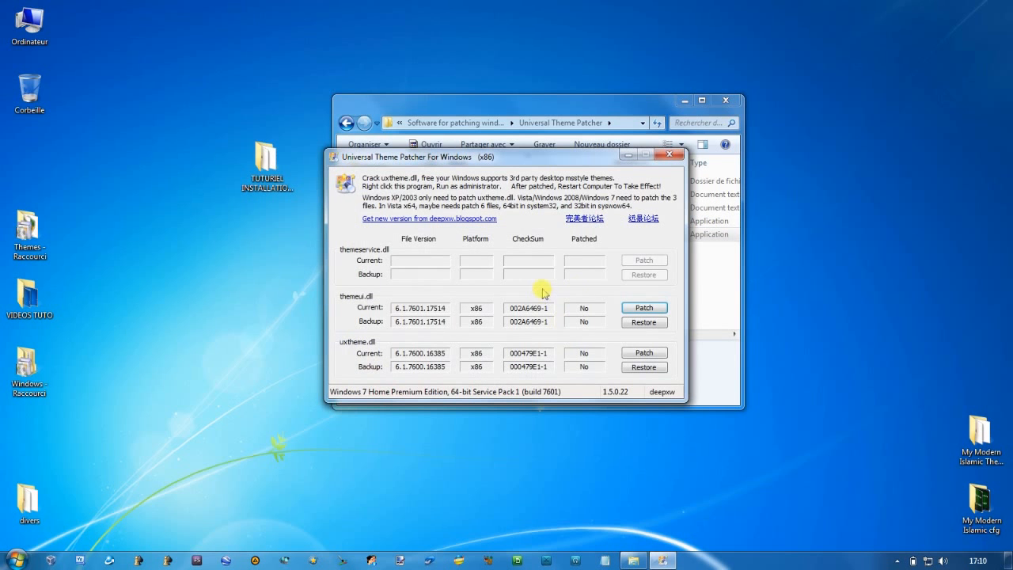
Patch the x86 themeui.dll and uxtheme.dll system files, and close the patcher
{"action": "left_click", "coordinate": [646, 308]}
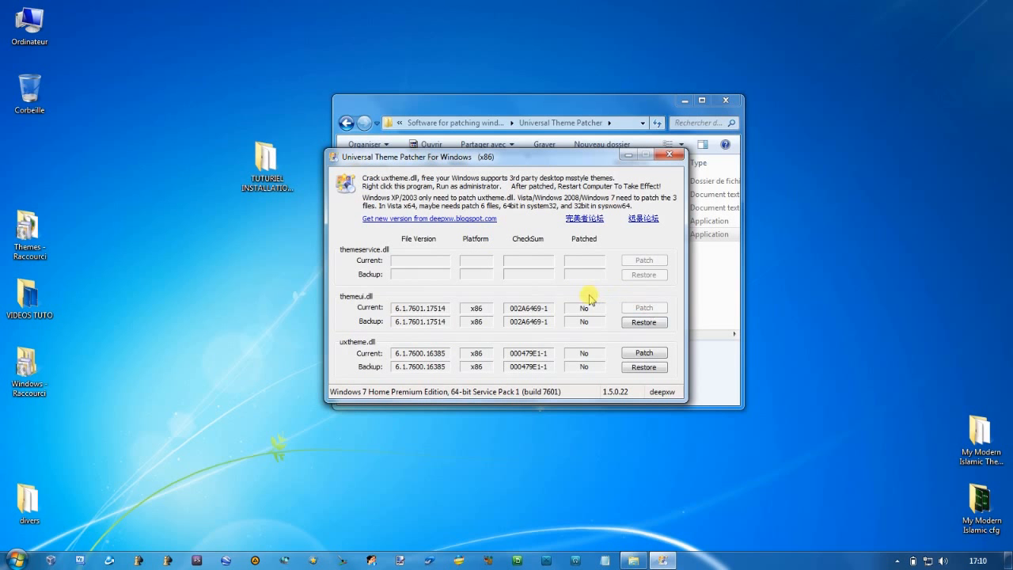
{"action": "left_click", "coordinate": [577, 308]}
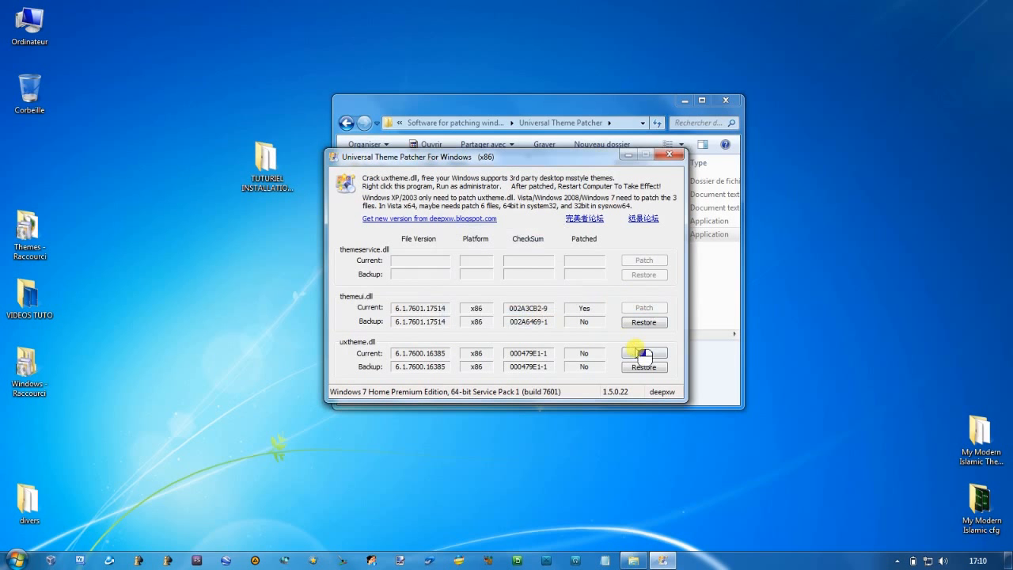
{"action": "left_click", "coordinate": [535, 310]}
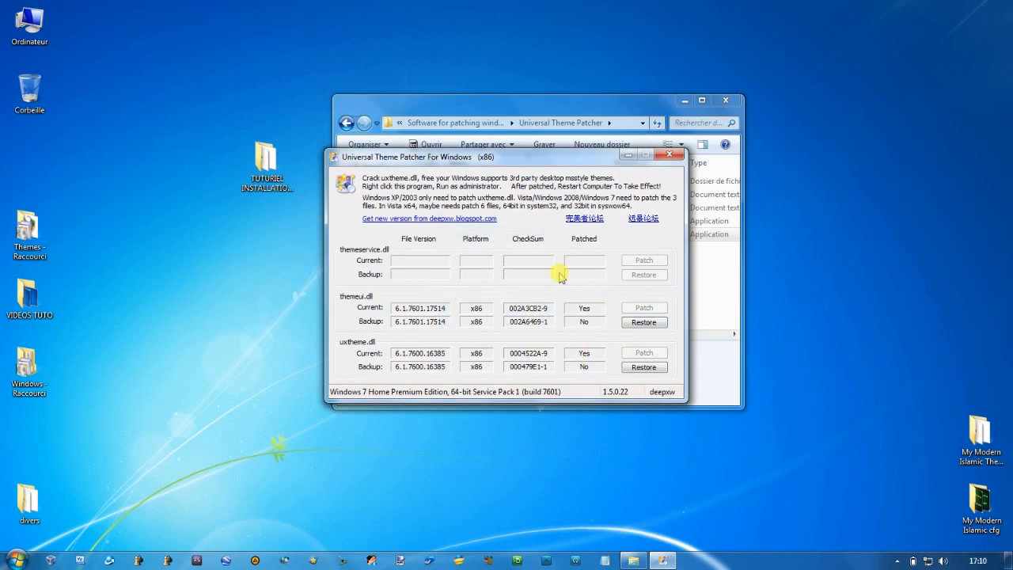
{"action": "left_click", "coordinate": [670, 153]}
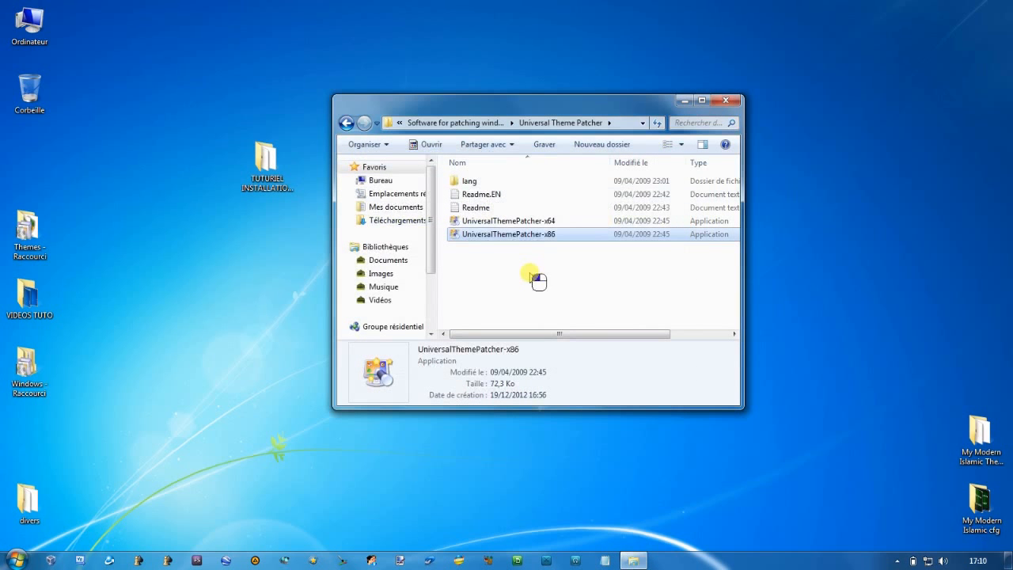
Run UniversalThemePatcher-x64 as administrator with the English interface and continue to the detailed file list
{"action": "left_click", "coordinate": [533, 272]}
{"action": "left_click", "coordinate": [535, 222]}
{"action": "right_click", "coordinate": [550, 220]}
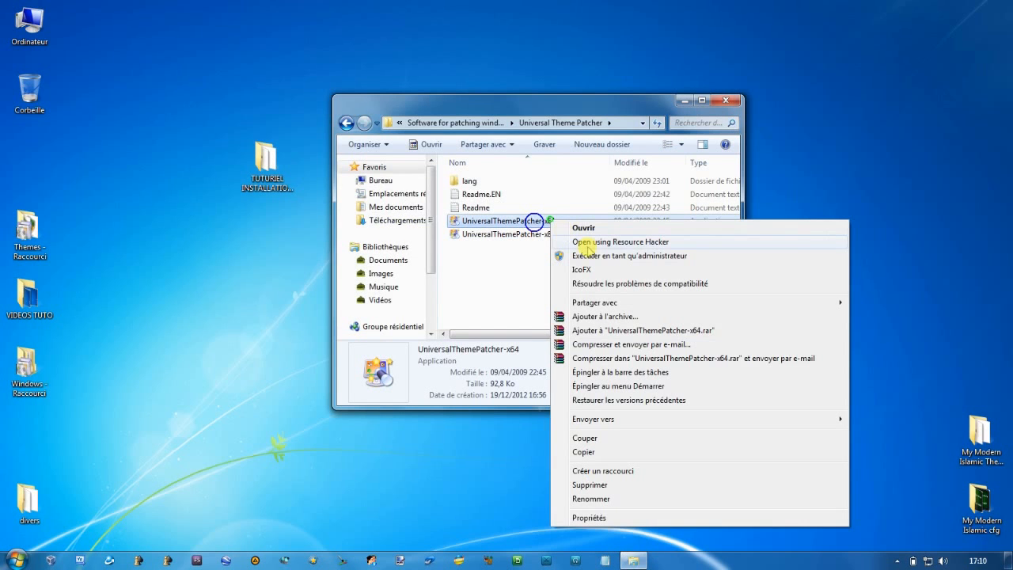
{"action": "left_click", "coordinate": [596, 259]}
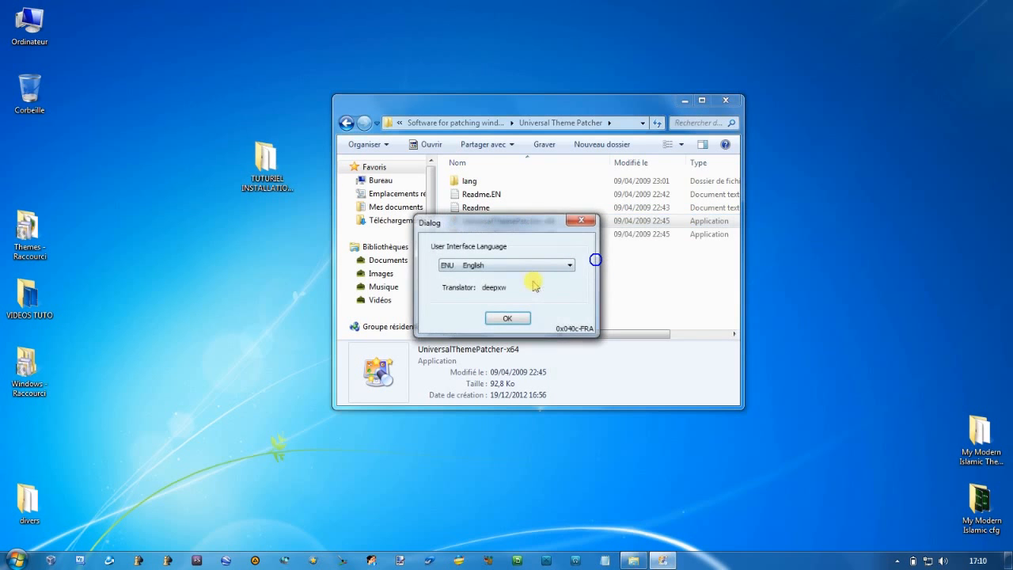
{"action": "left_click", "coordinate": [506, 320]}
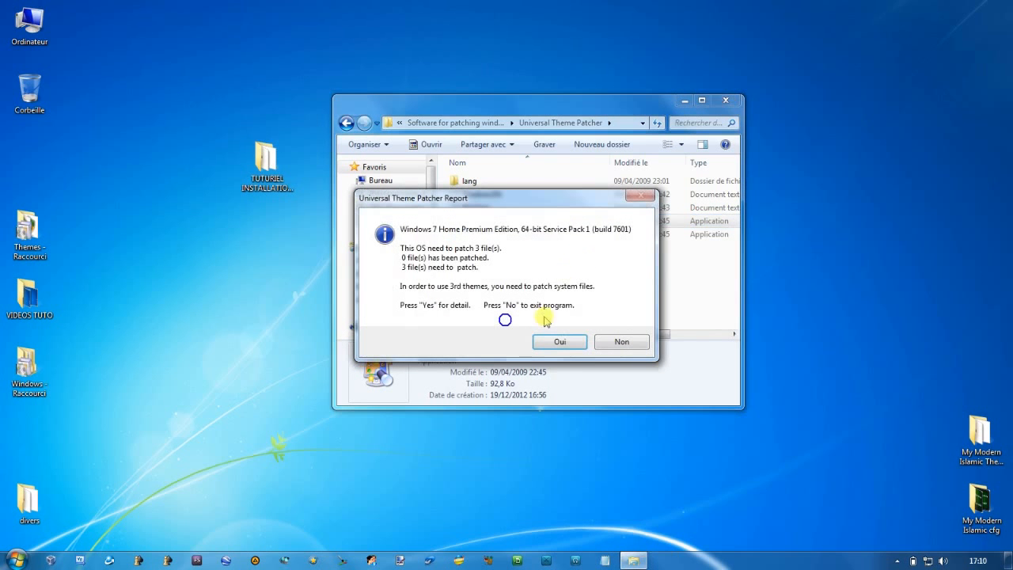
{"action": "left_click", "coordinate": [559, 342]}
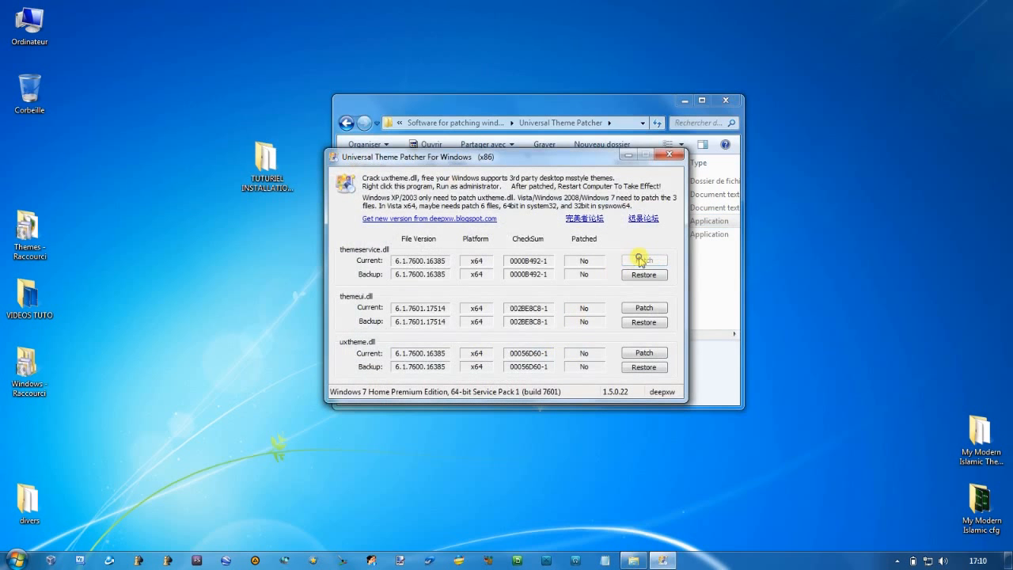
Patch the x64 themeservice.dll, themeui.dll and uxtheme.dll system files
{"action": "left_click", "coordinate": [639, 259]}
{"action": "left_click", "coordinate": [581, 308]}
{"action": "left_click", "coordinate": [634, 307]}
{"action": "left_click", "coordinate": [517, 307]}
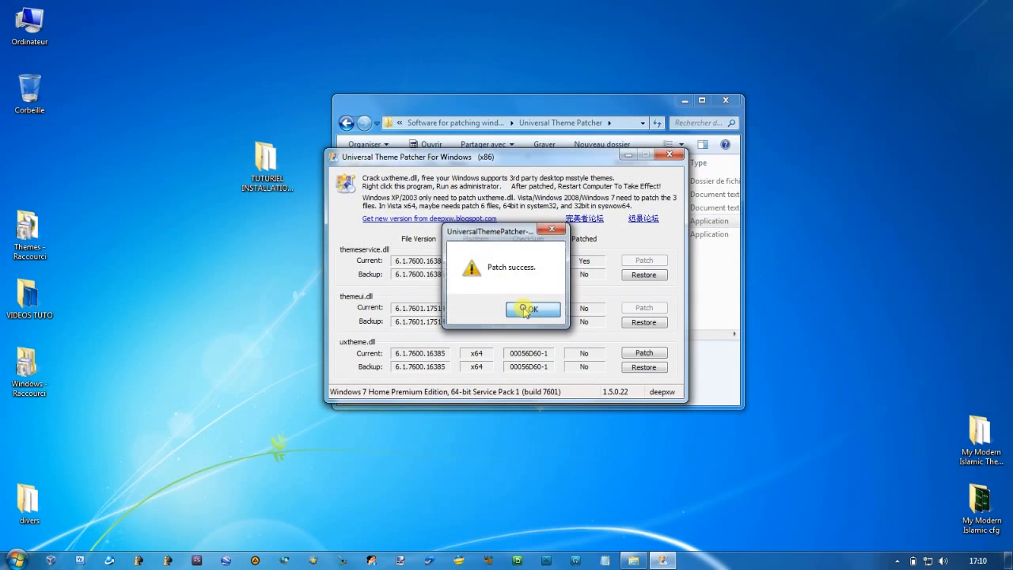
{"action": "left_click", "coordinate": [638, 353]}
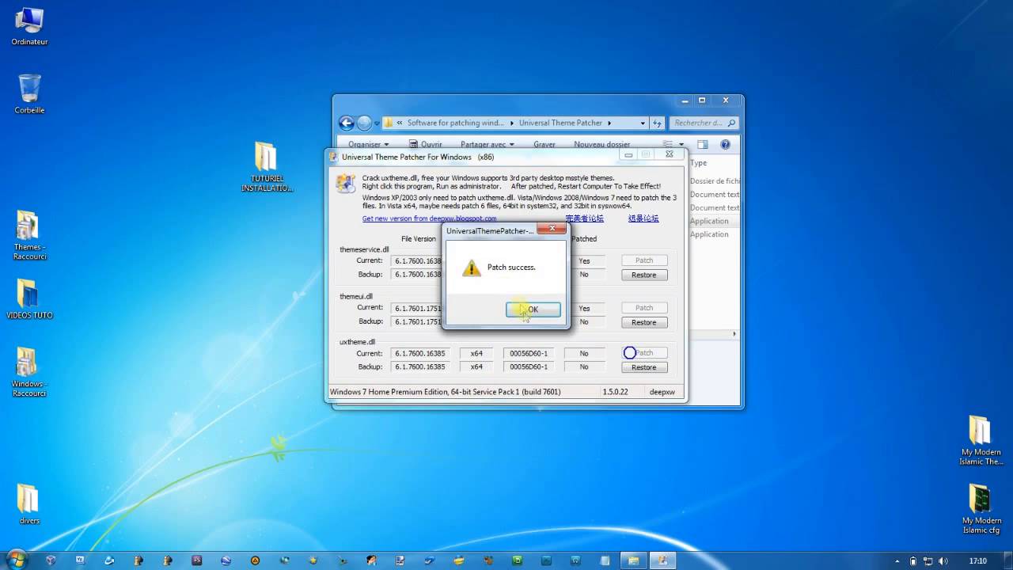
{"action": "left_click", "coordinate": [535, 310]}
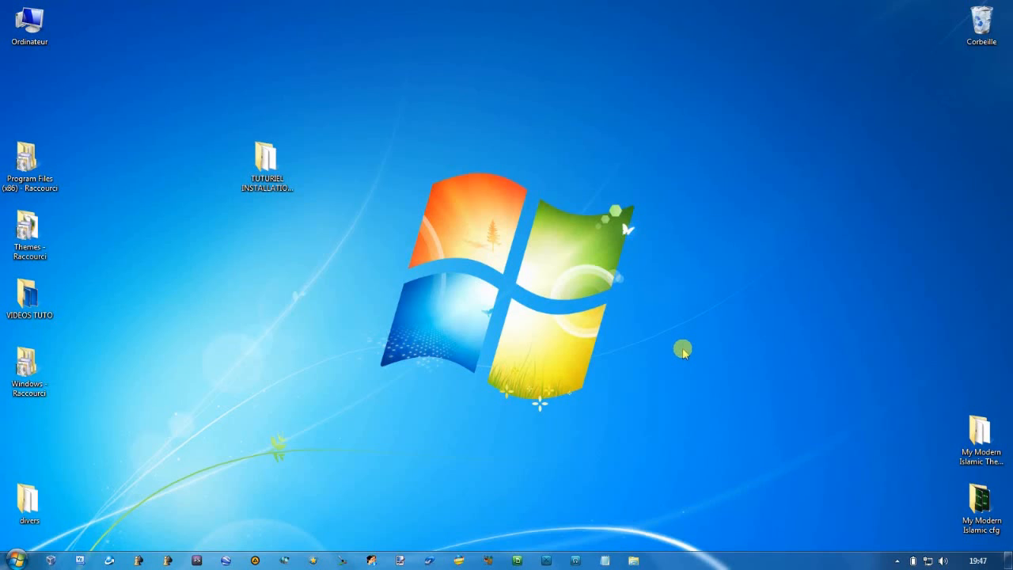
Open the tutorial folder on the desktop and run "2_Modern Islamic Theme for Win7 - Complete Setup" as administrator
{"action": "left_click", "coordinate": [898, 560]}
{"action": "left_click", "coordinate": [898, 561]}
{"action": "double_click", "coordinate": [268, 166]}
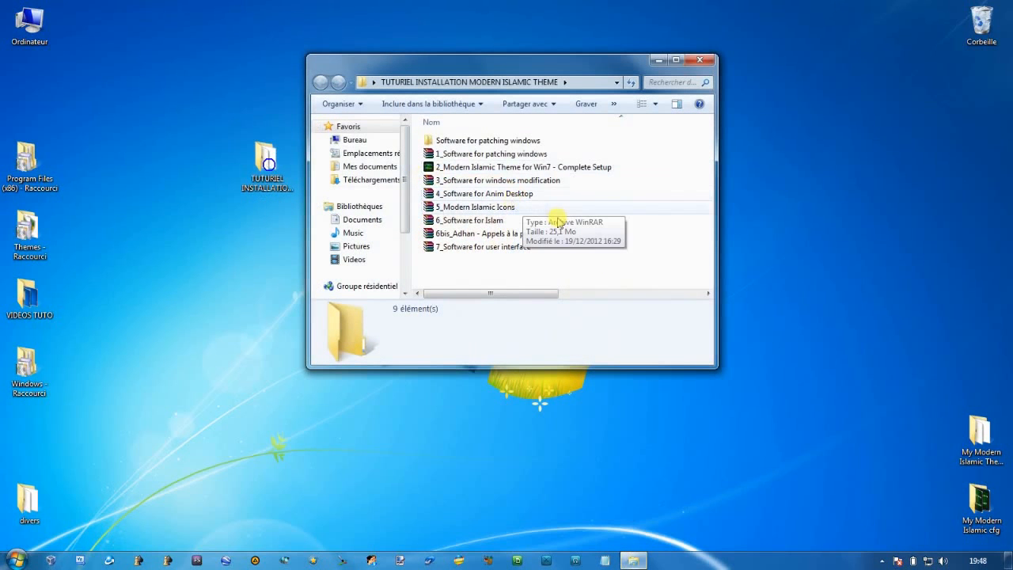
{"action": "left_click", "coordinate": [501, 168]}
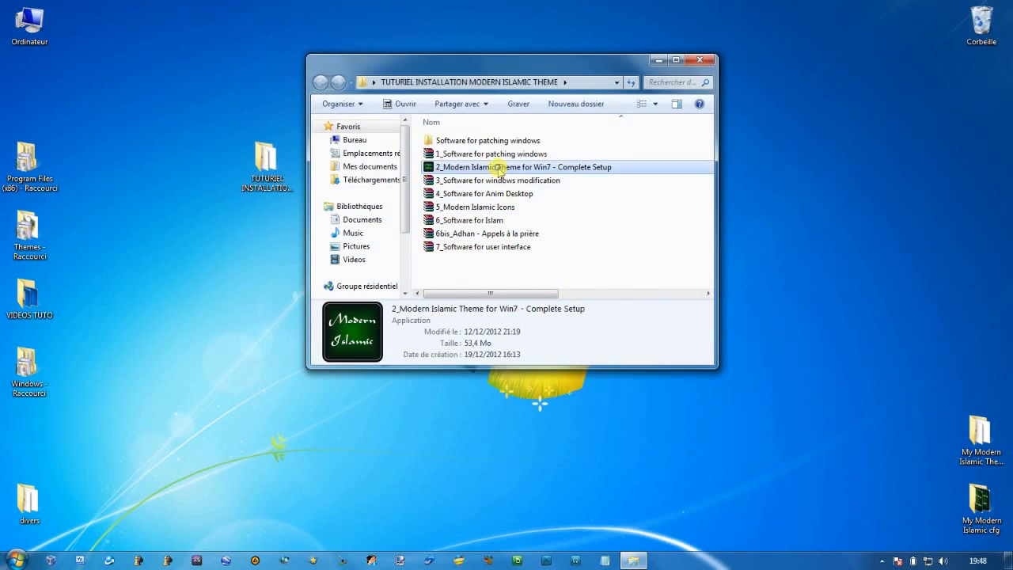
{"action": "right_click", "coordinate": [501, 169]}
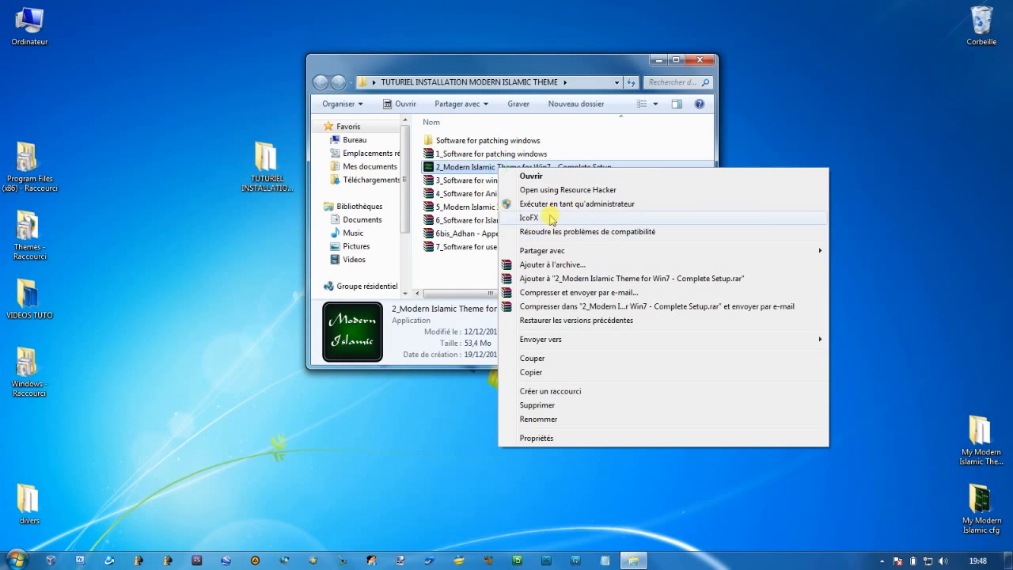
{"action": "left_click", "coordinate": [573, 204]}
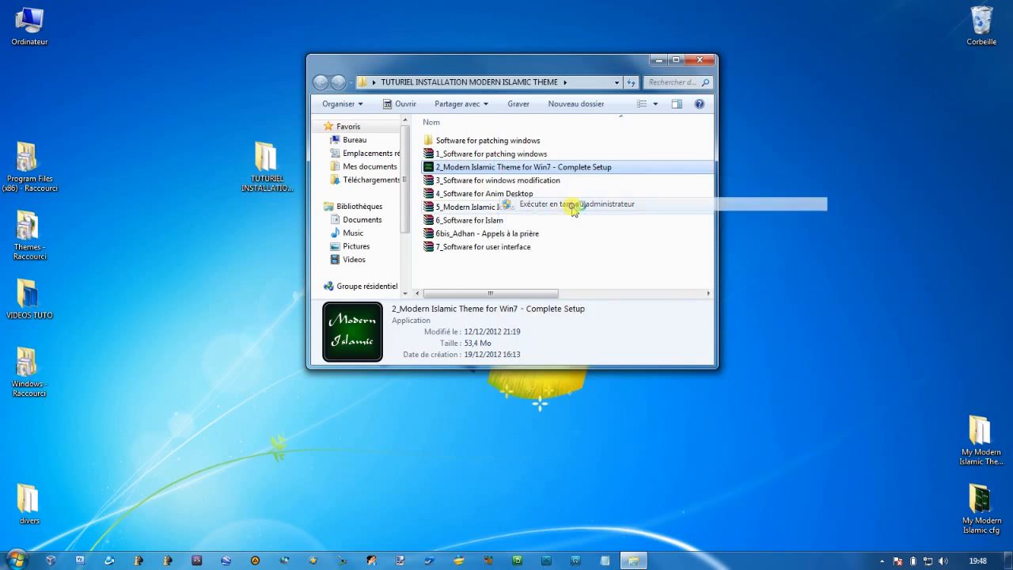
Start the Modern Islamic Theme setup wizard in French and accept the licence agreement
{"action": "left_click_drag", "start_coordinate": [490, 242], "coordinate": [467, 273]}
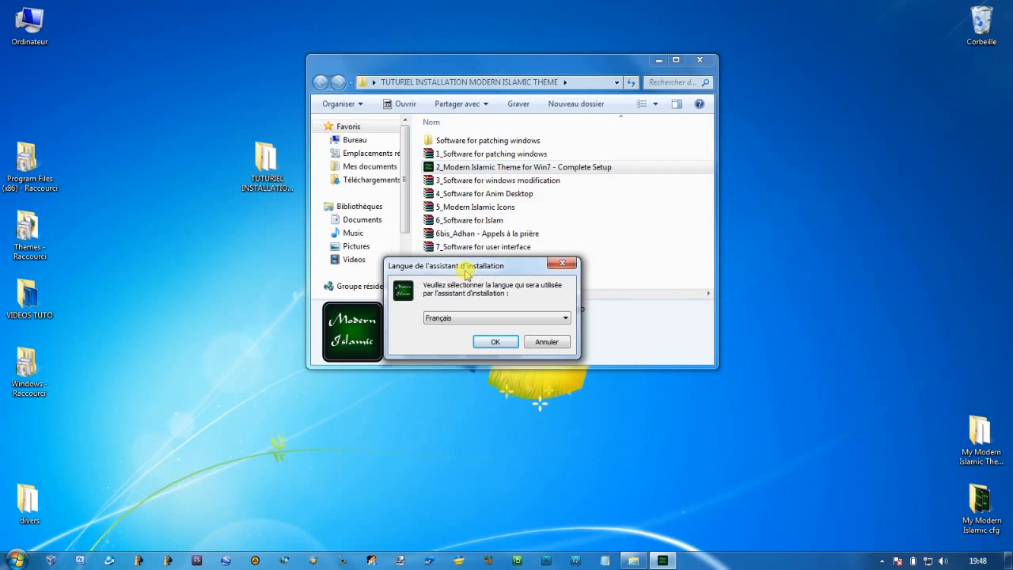
{"action": "left_click", "coordinate": [499, 342]}
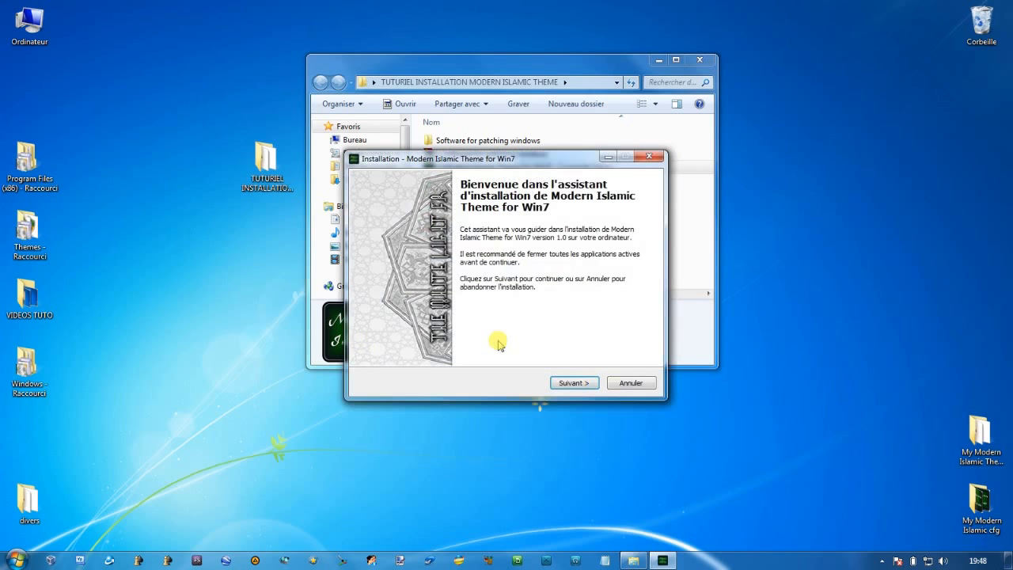
{"action": "left_click", "coordinate": [576, 384]}
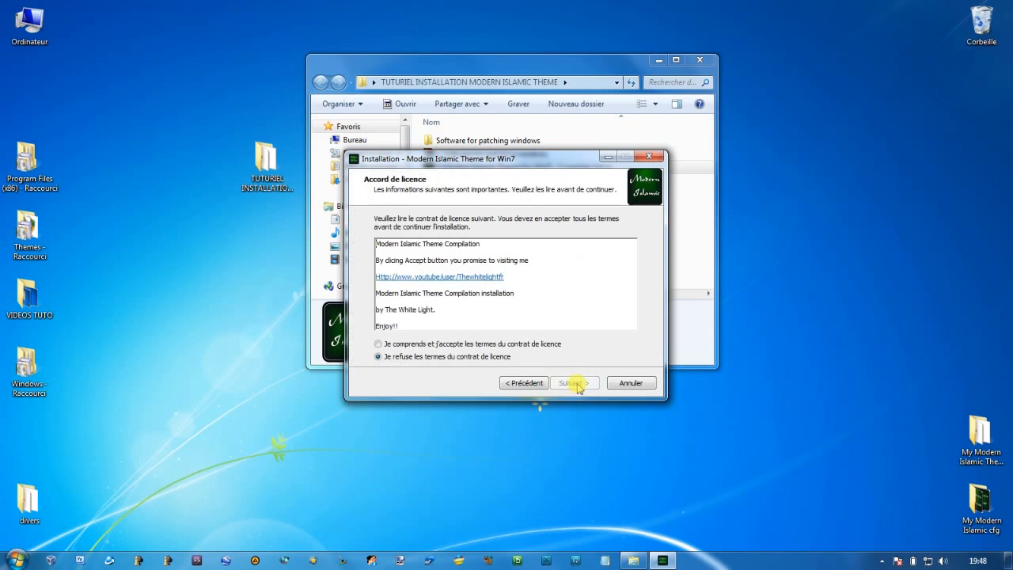
{"action": "left_click", "coordinate": [443, 344]}
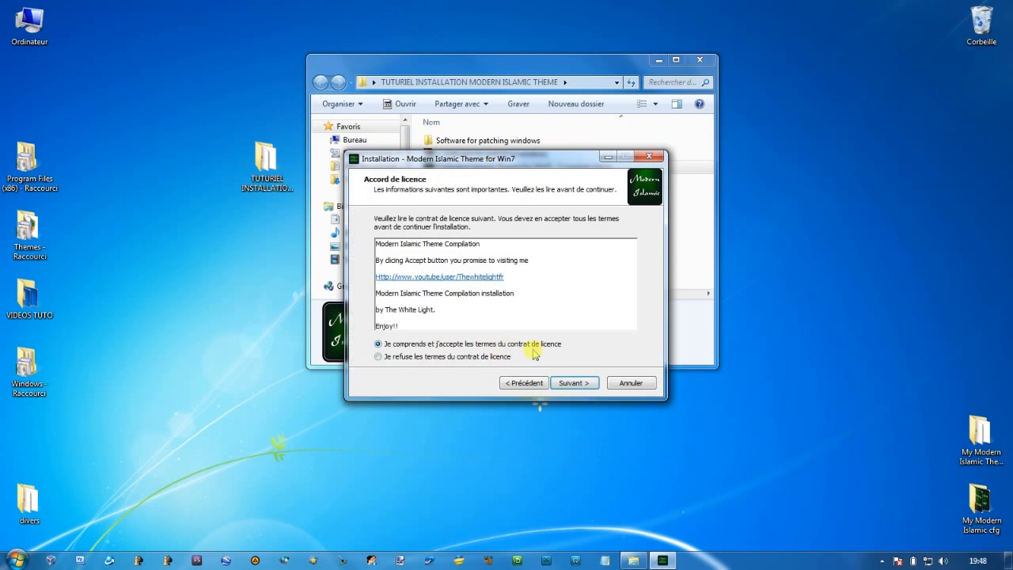
{"action": "left_click", "coordinate": [575, 383]}
Examine the setup's information page for the theme, software and skins that it installs
{"action": "left_click_drag", "start_coordinate": [376, 235], "coordinate": [451, 239]}
{"action": "left_click", "coordinate": [445, 240]}
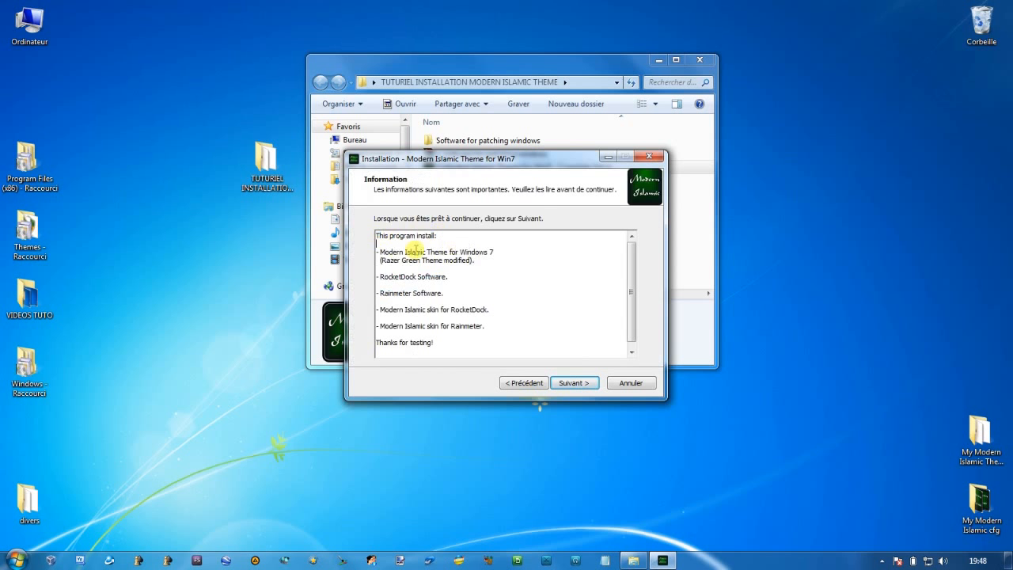
{"action": "left_click_drag", "start_coordinate": [380, 250], "coordinate": [484, 266]}
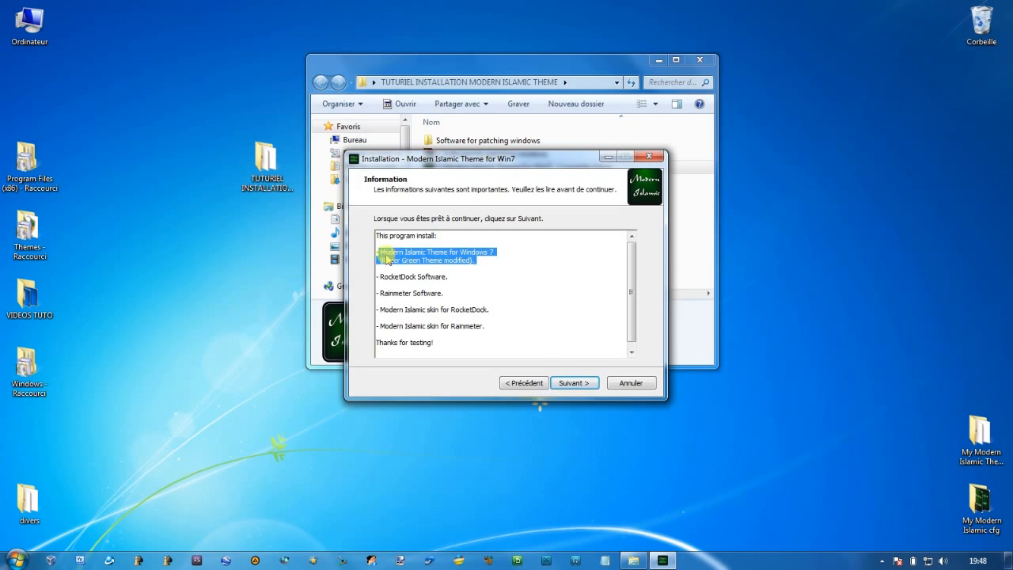
{"action": "left_click_drag", "start_coordinate": [380, 276], "coordinate": [449, 277]}
{"action": "left_click_drag", "start_coordinate": [382, 310], "coordinate": [478, 310]}
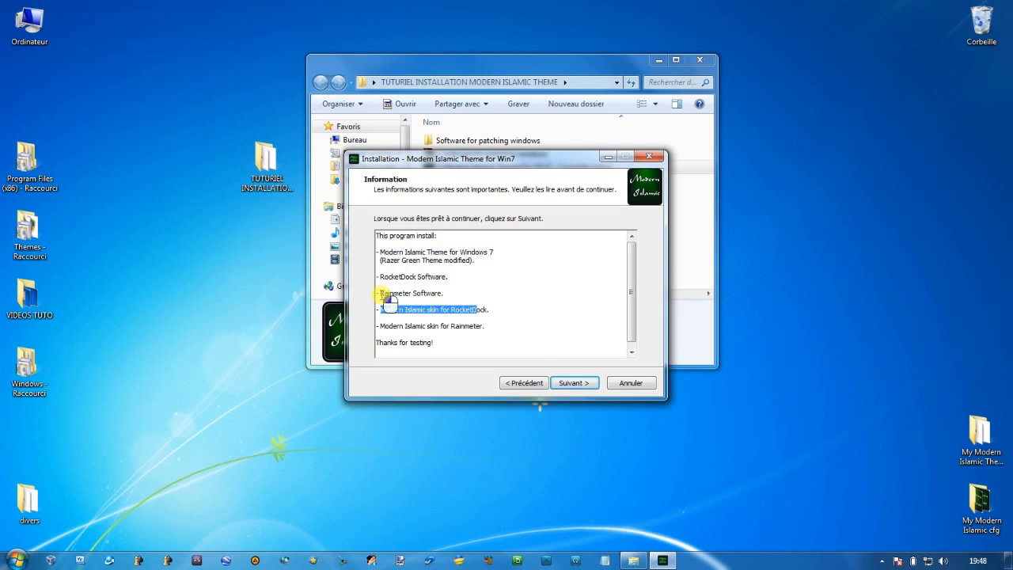
{"action": "left_click_drag", "start_coordinate": [381, 294], "coordinate": [449, 303]}
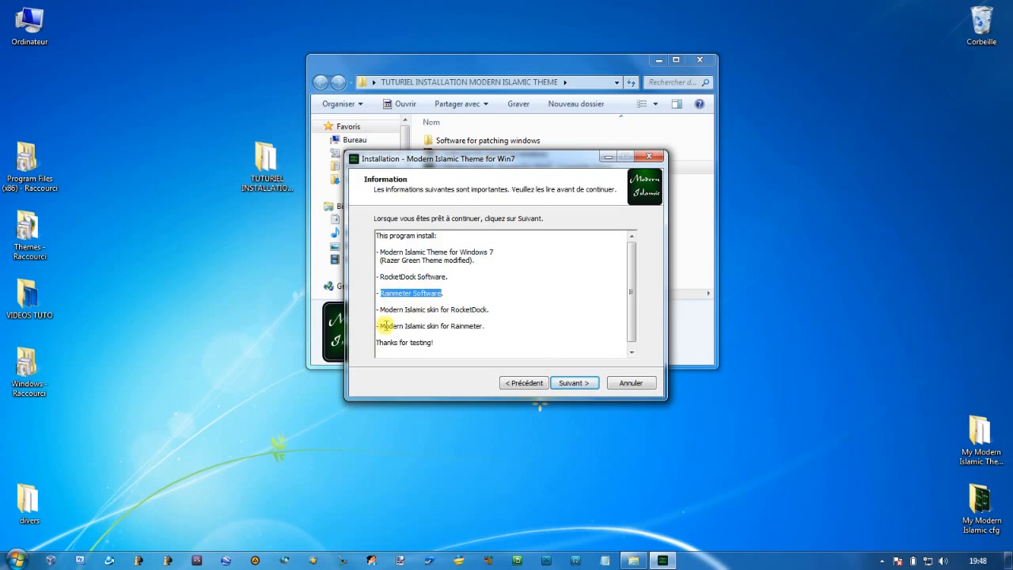
{"action": "left_click_drag", "start_coordinate": [383, 325], "coordinate": [486, 335]}
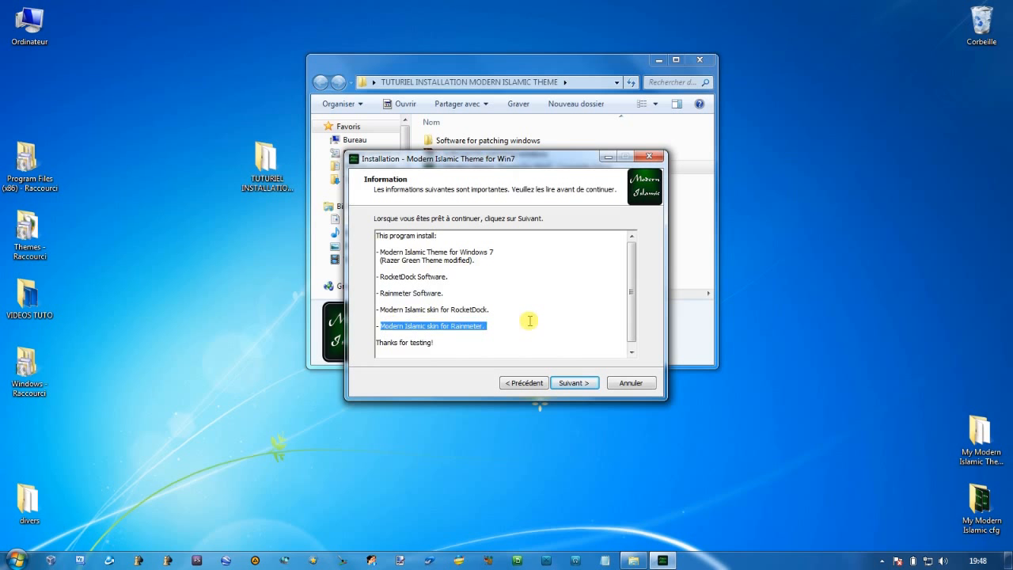
{"action": "left_click", "coordinate": [529, 323]}
Start the installation, and accept the theme's licence to extract it into C:\Windows\Resources\Themes
{"action": "left_click", "coordinate": [577, 382]}
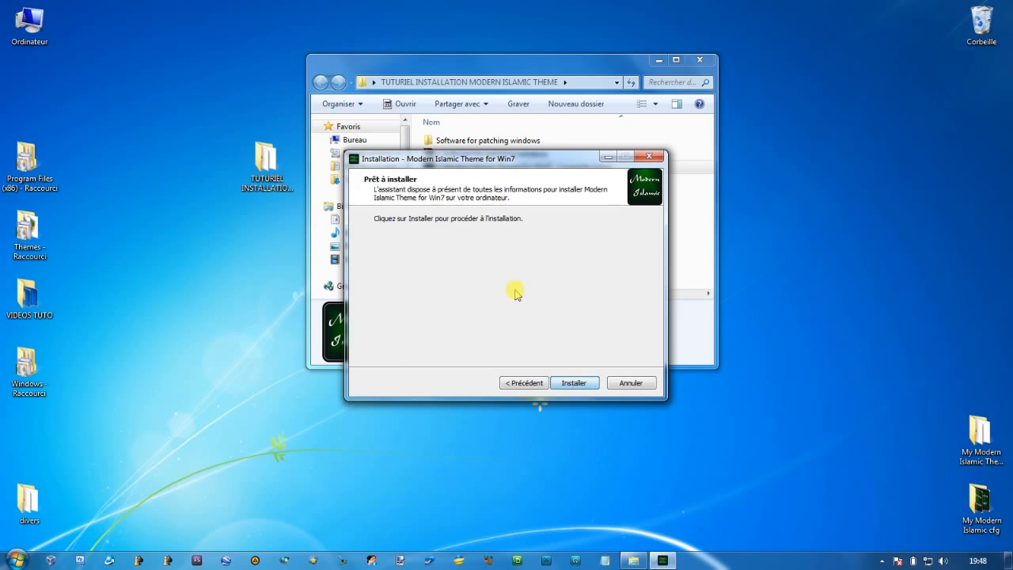
{"action": "left_click", "coordinate": [584, 384]}
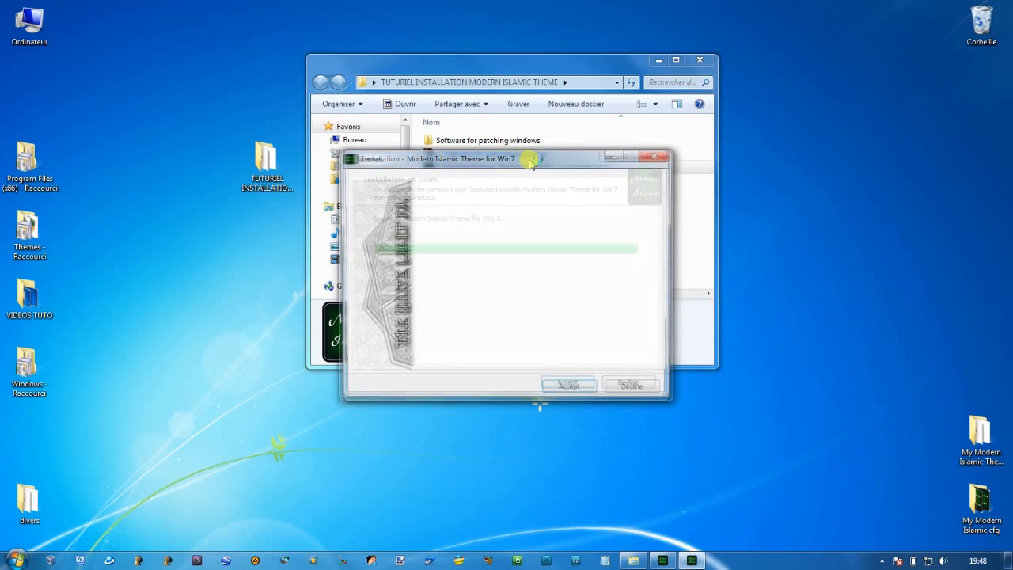
{"action": "left_click_drag", "start_coordinate": [502, 162], "coordinate": [504, 204]}
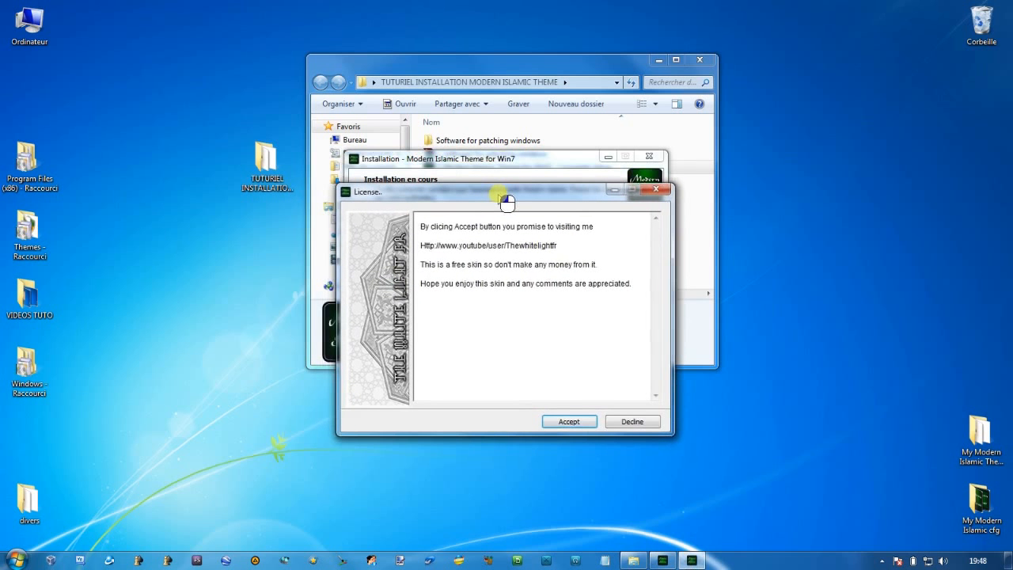
{"action": "left_click", "coordinate": [554, 422]}
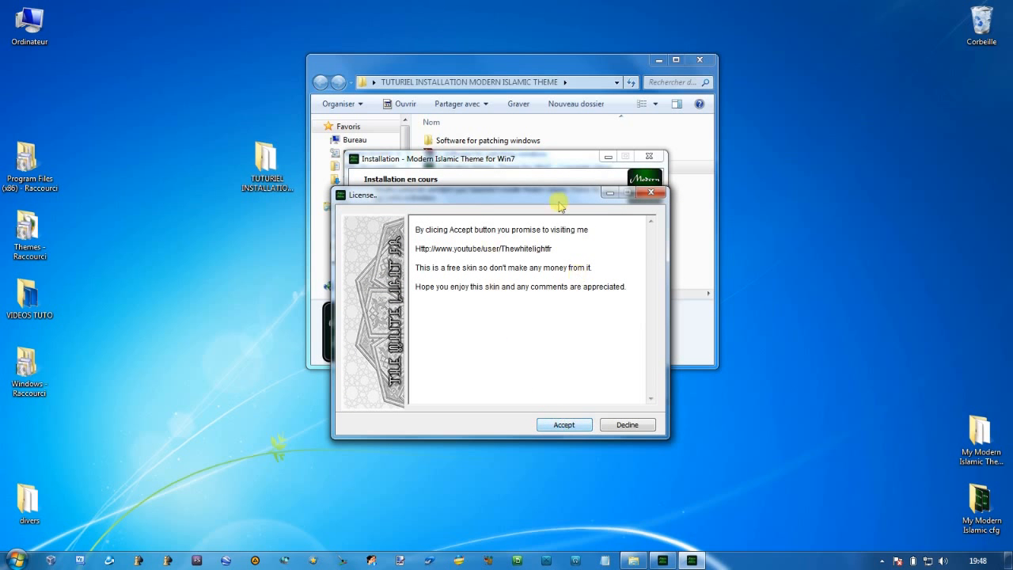
{"action": "left_click", "coordinate": [577, 428]}
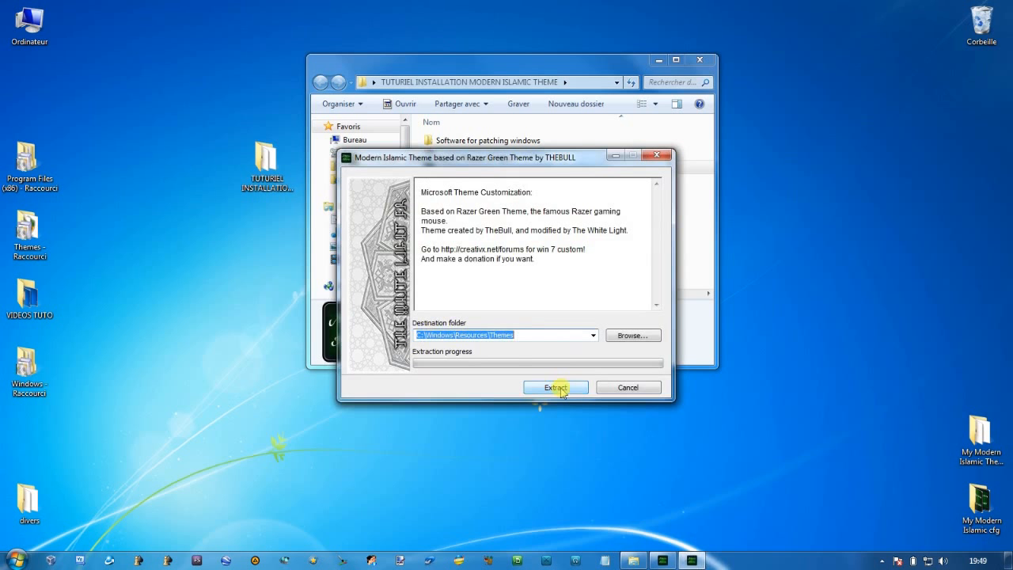
{"action": "left_click", "coordinate": [556, 388]}
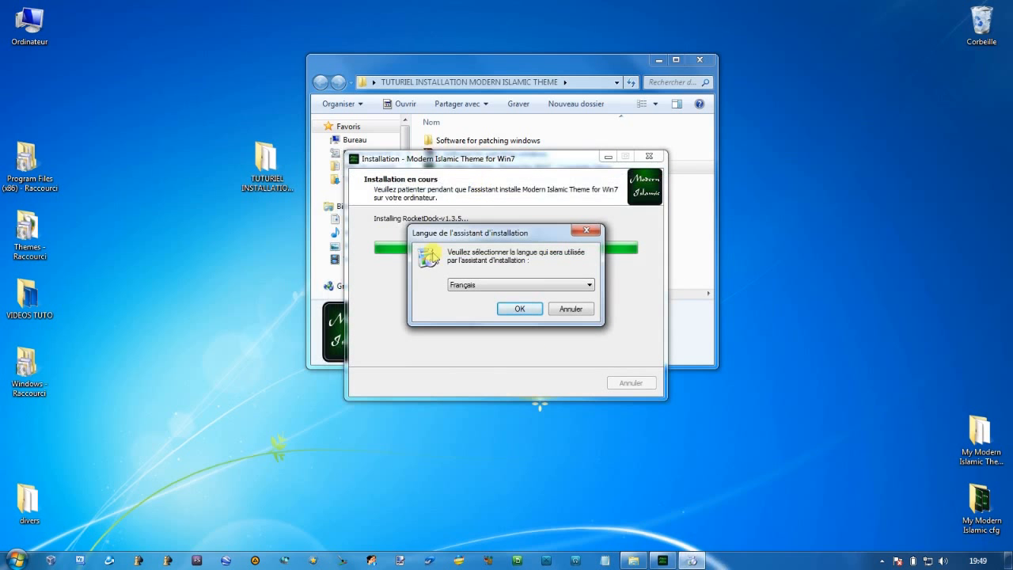
Install RocketDock in French to C:\Program Files (x86)\RocketDock with a desktop icon, accepting its licence agreement
{"action": "left_click", "coordinate": [522, 310]}
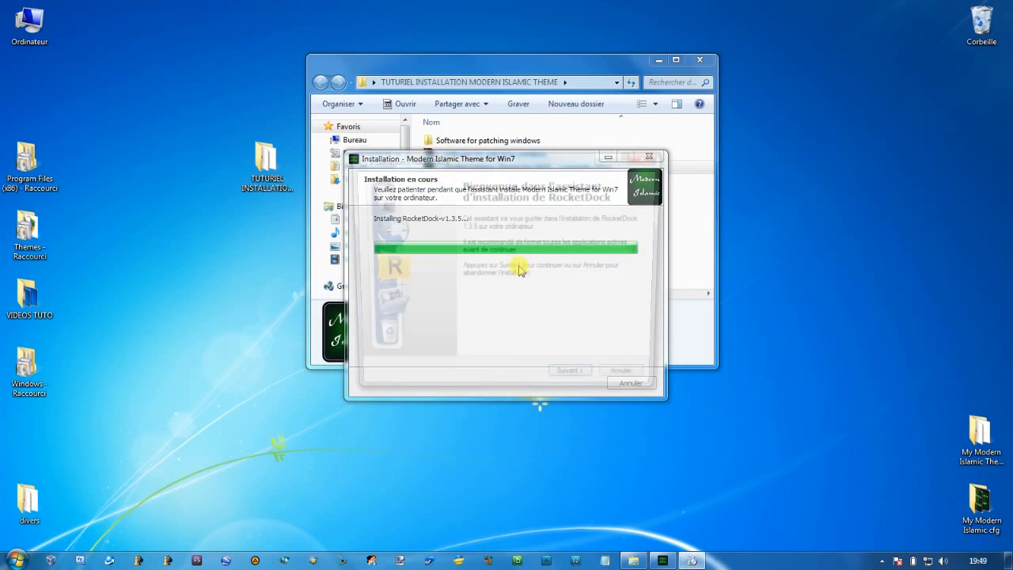
{"action": "left_click", "coordinate": [592, 386]}
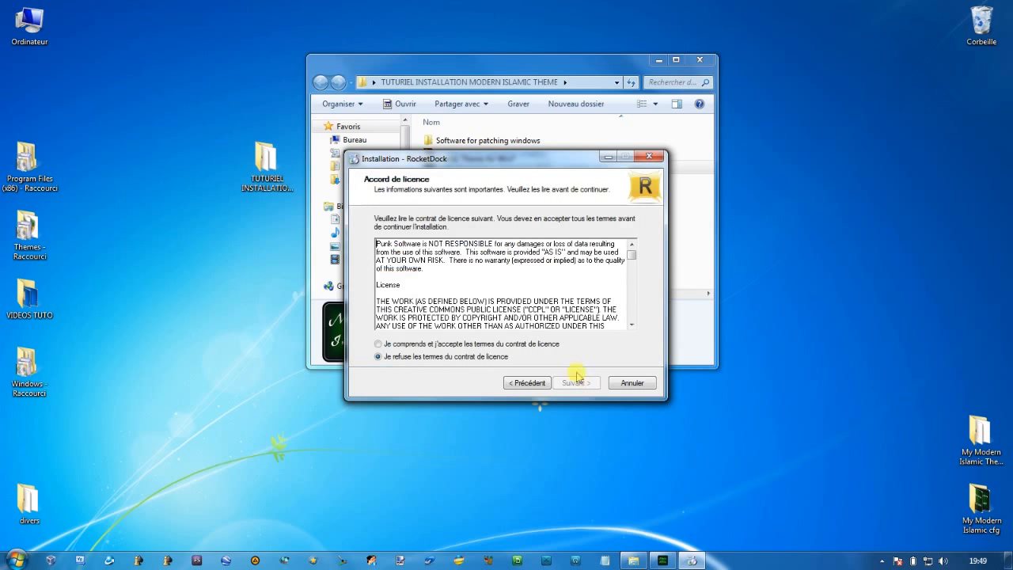
{"action": "left_click", "coordinate": [378, 344]}
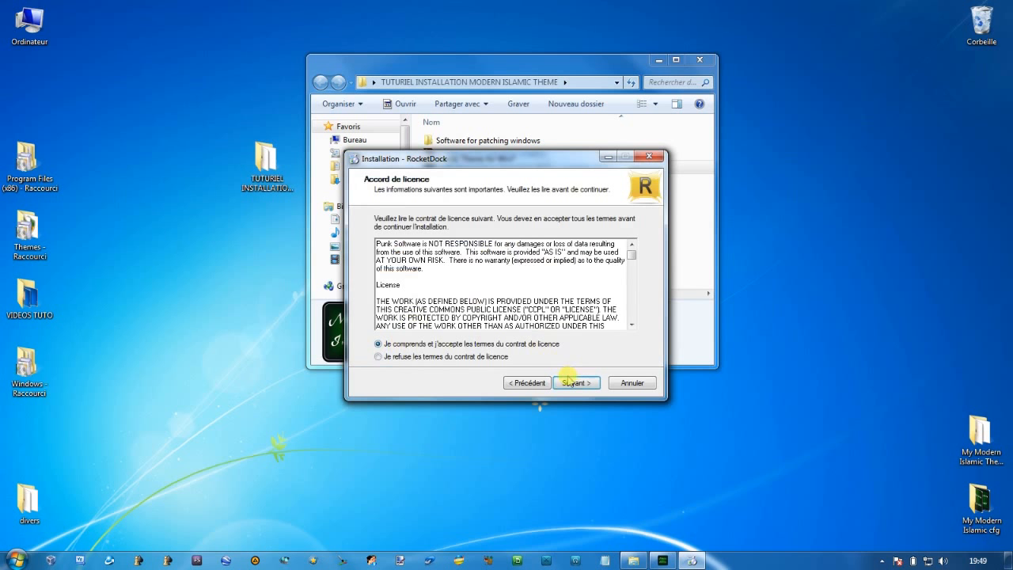
{"action": "left_click", "coordinate": [579, 384]}
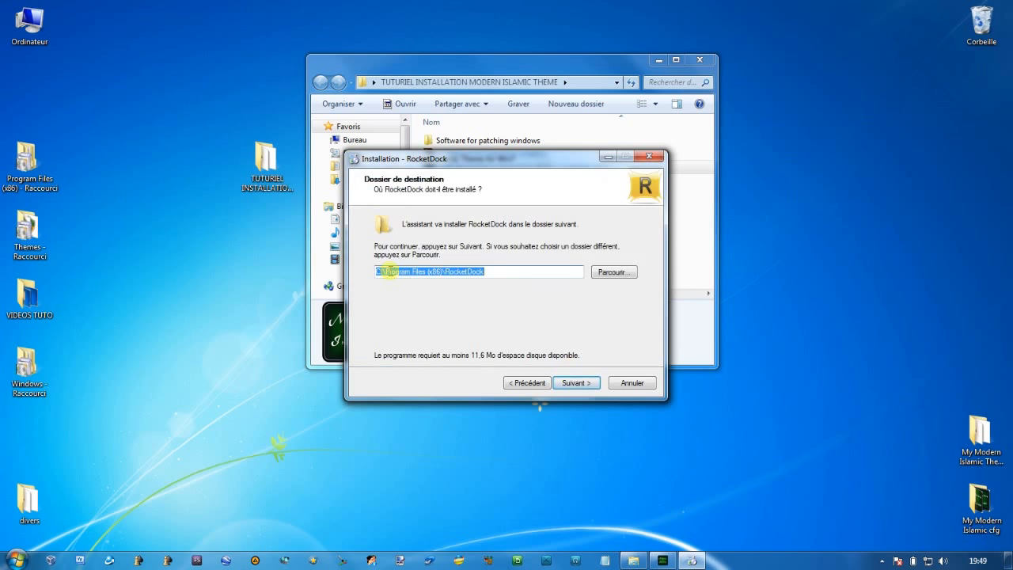
{"action": "left_click", "coordinate": [574, 383]}
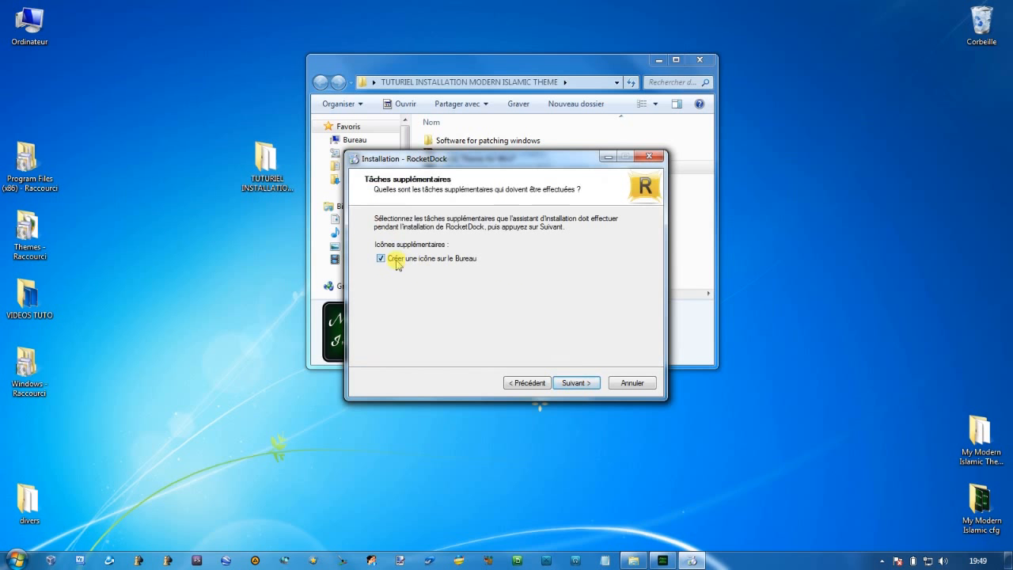
{"action": "left_click", "coordinate": [579, 384]}
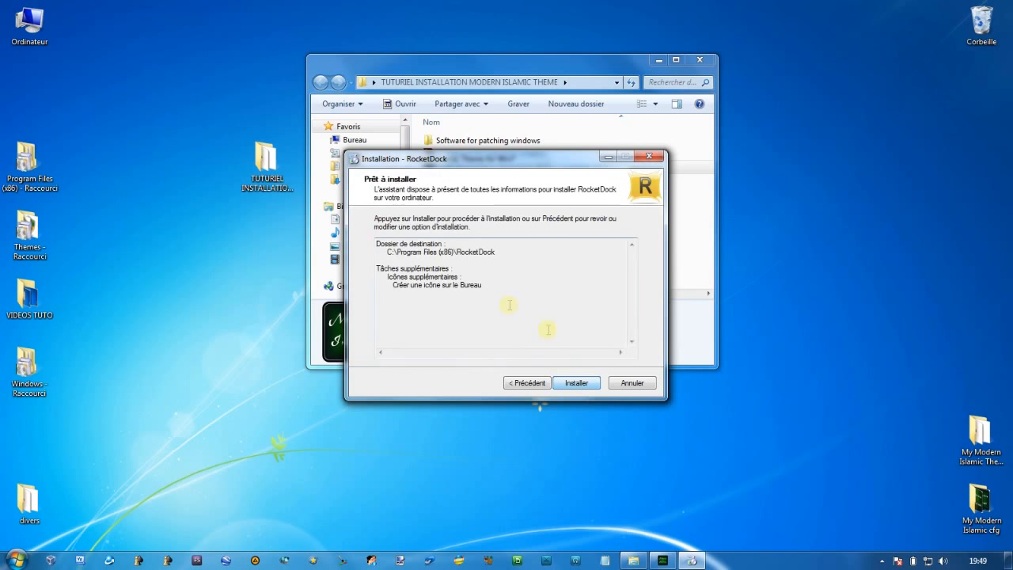
{"action": "left_click", "coordinate": [586, 384]}
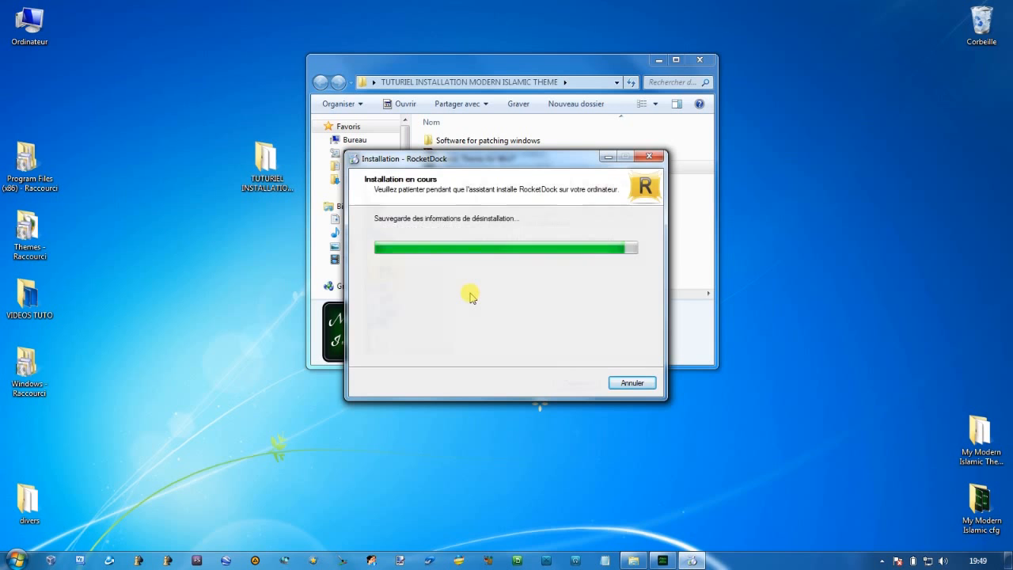
{"action": "left_click", "coordinate": [576, 383]}
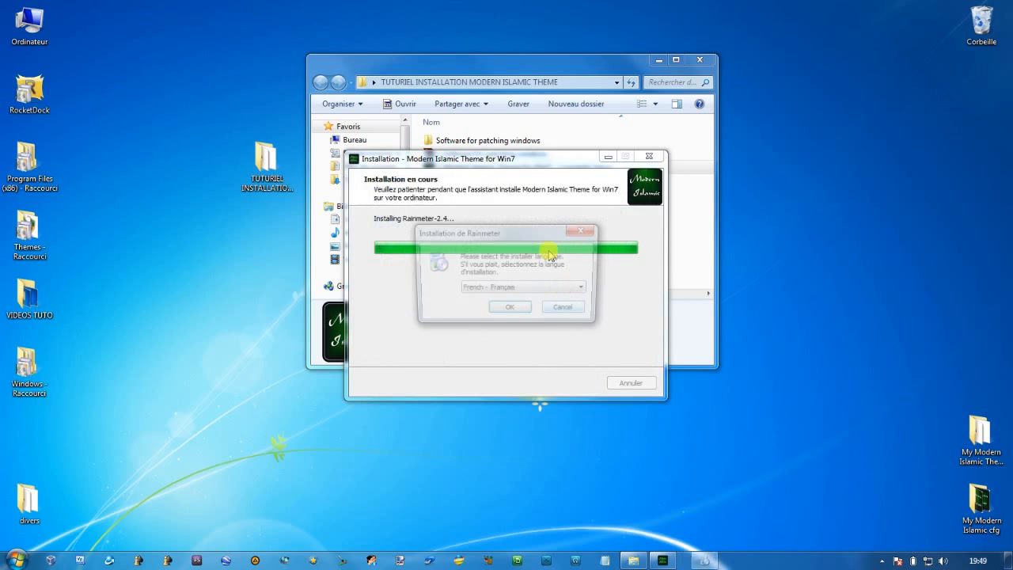
Install the 64-bit version of Rainmeter in French as a normal installation that starts with Windows, and launch it
{"action": "left_click", "coordinate": [513, 313]}
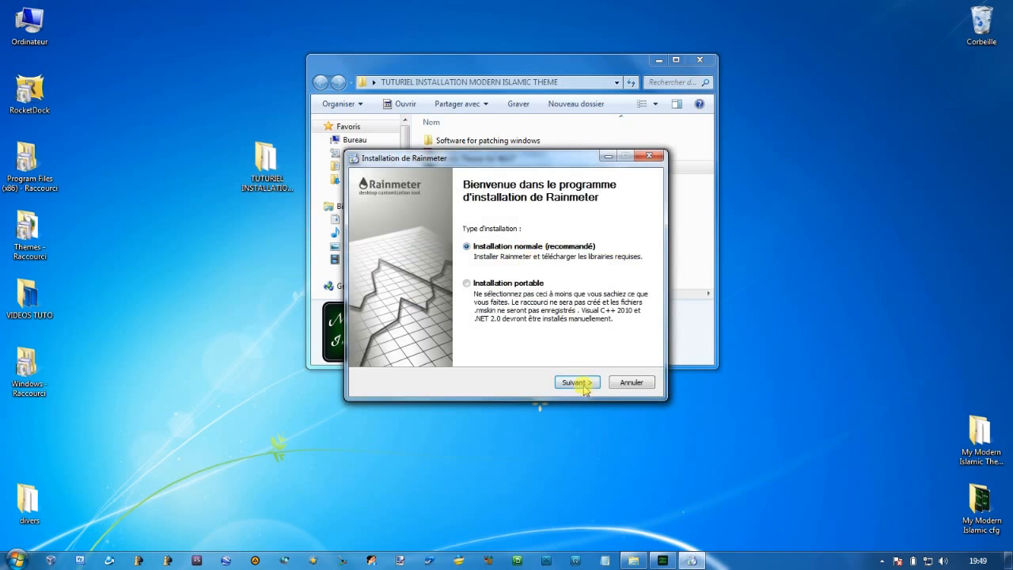
{"action": "left_click", "coordinate": [578, 383]}
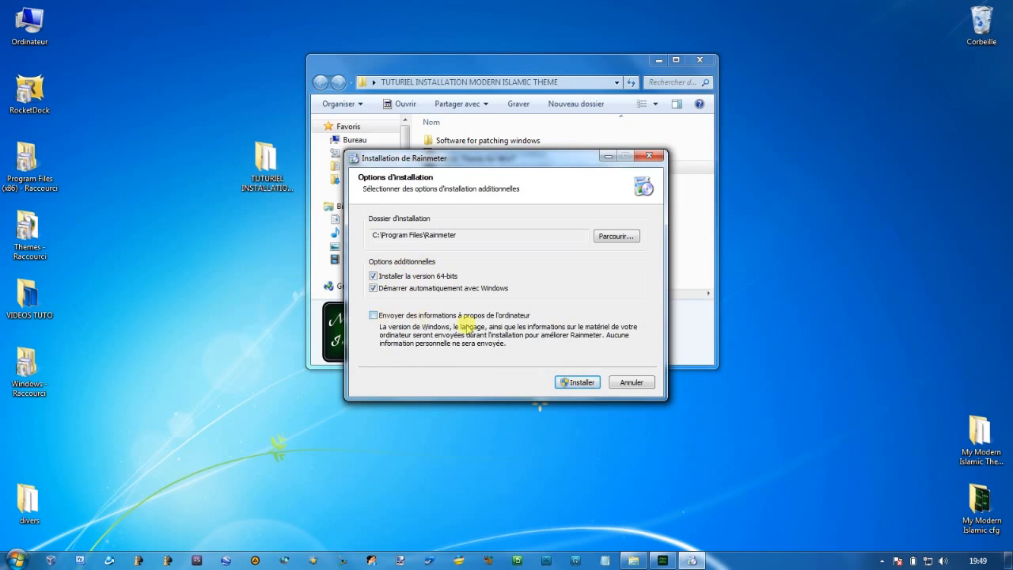
{"action": "left_click", "coordinate": [578, 382]}
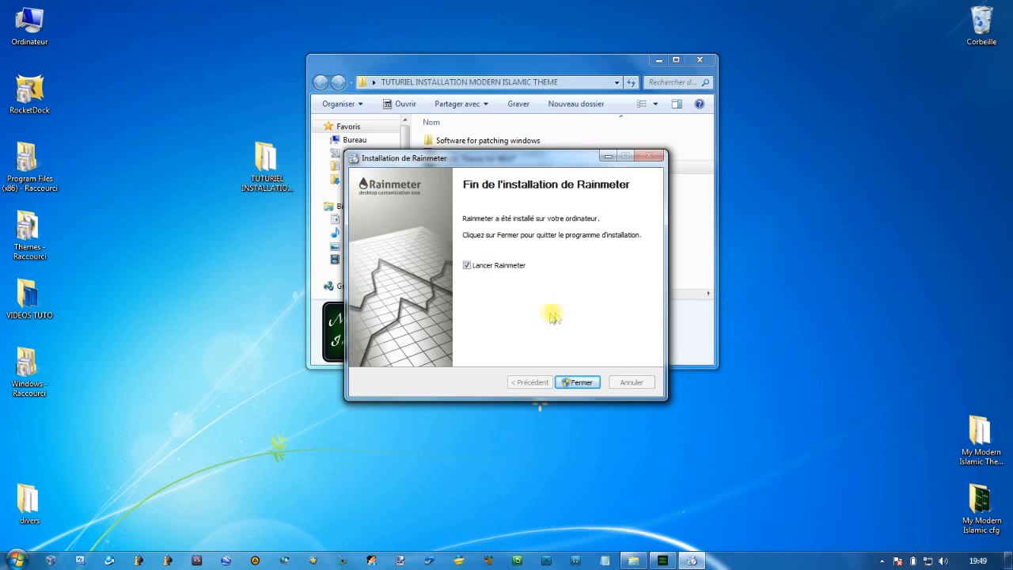
{"action": "left_click", "coordinate": [578, 382]}
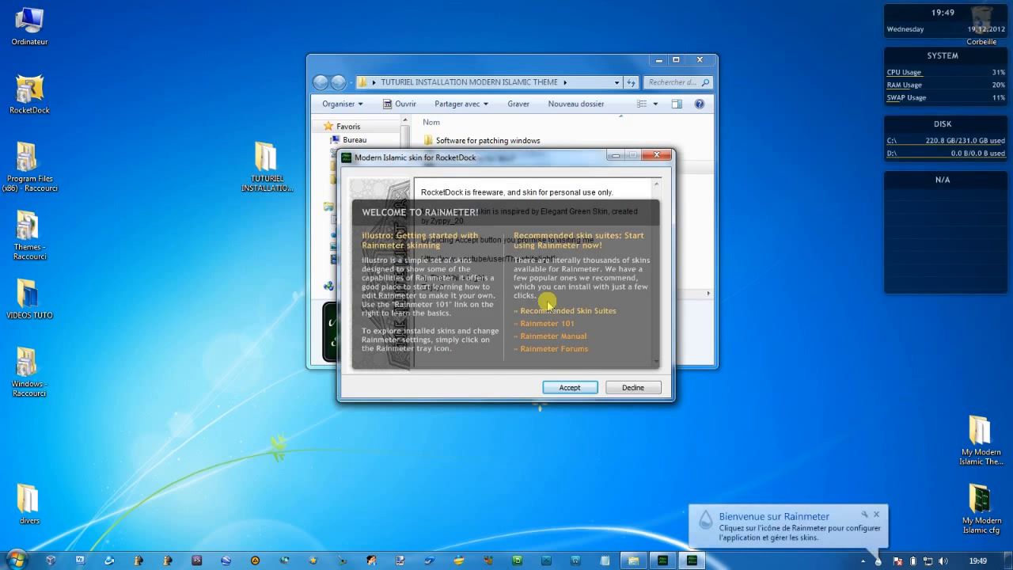
Extract the Modern Islamic RocketDock skin into C:\Program Files (x86)\RocketDock and install the Modern Islamic DiskDockRotaWaqtu Rainmeter skin with its included layout
{"action": "left_click_drag", "start_coordinate": [496, 218], "coordinate": [837, 322]}
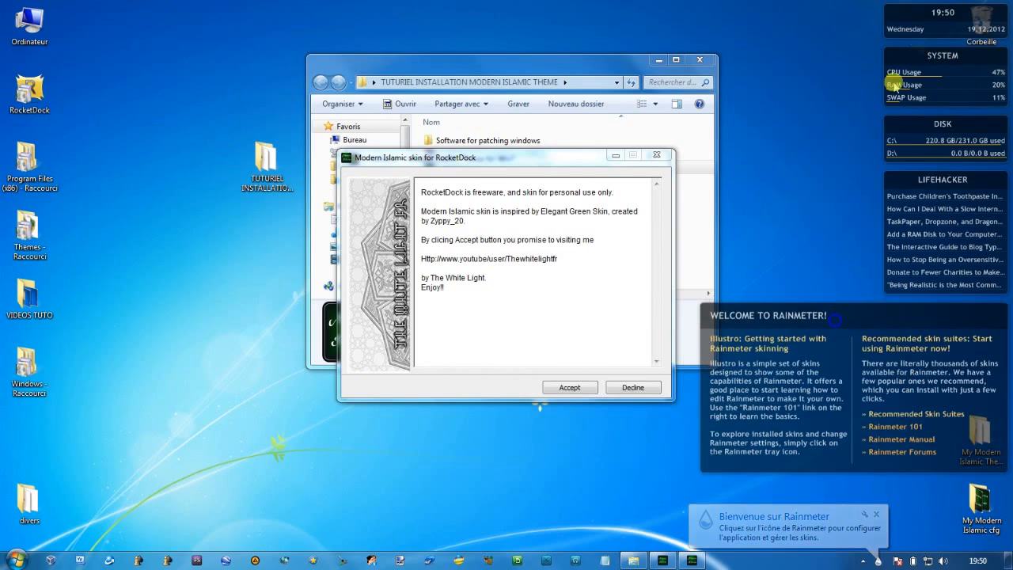
{"action": "left_click", "coordinate": [569, 388]}
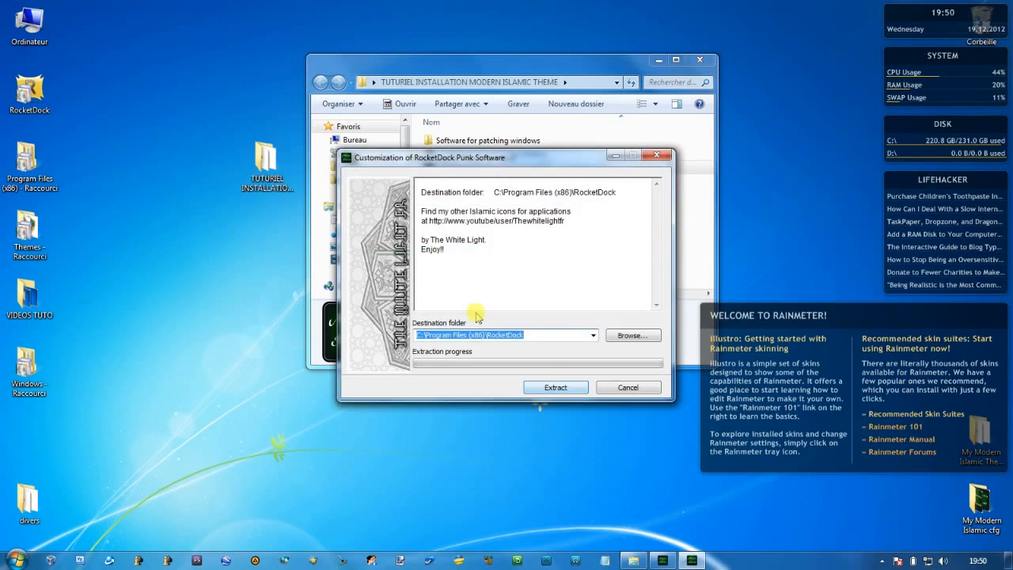
{"action": "left_click", "coordinate": [564, 388]}
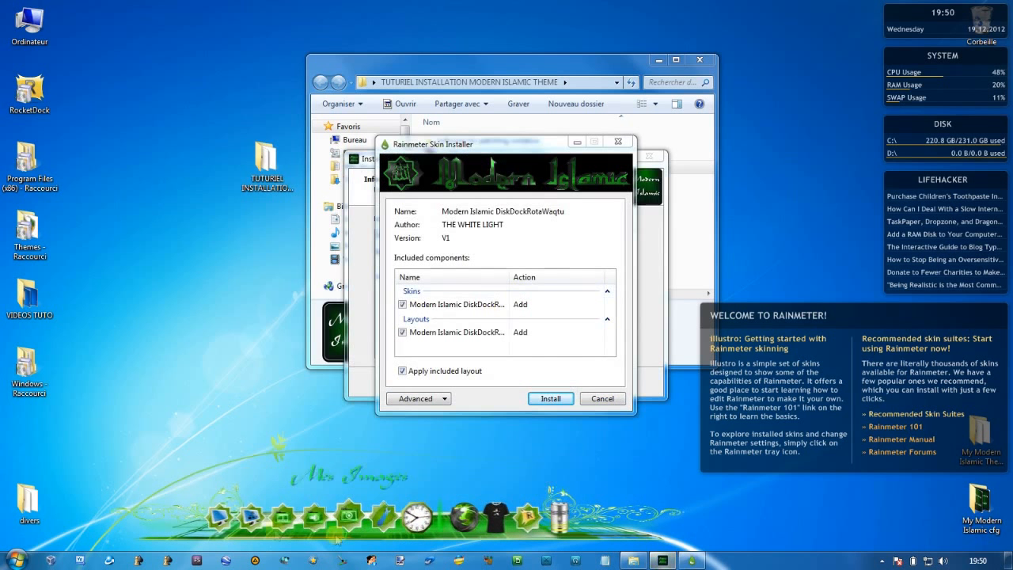
{"action": "left_click_drag", "start_coordinate": [482, 156], "coordinate": [477, 110]}
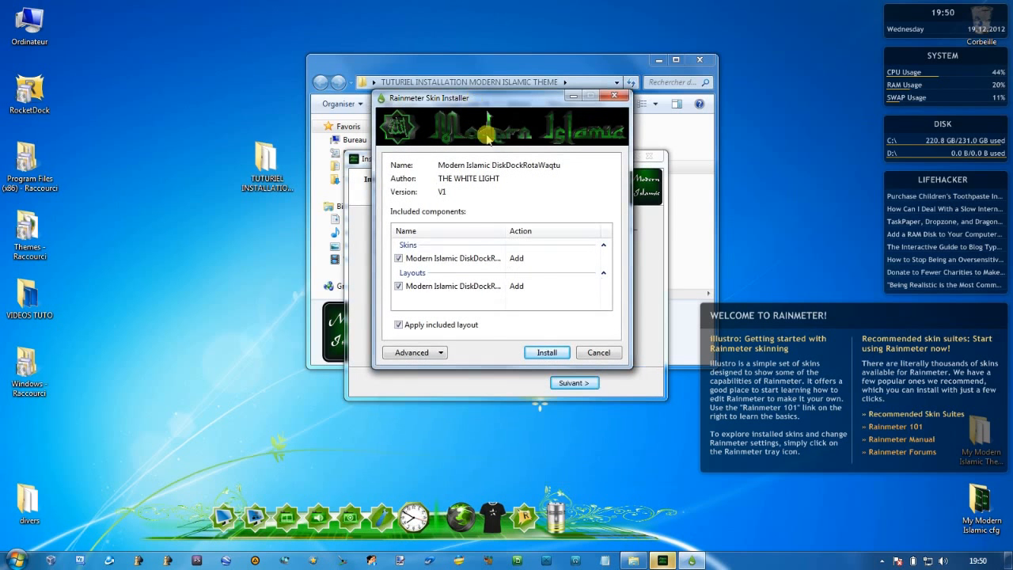
{"action": "left_click", "coordinate": [547, 353]}
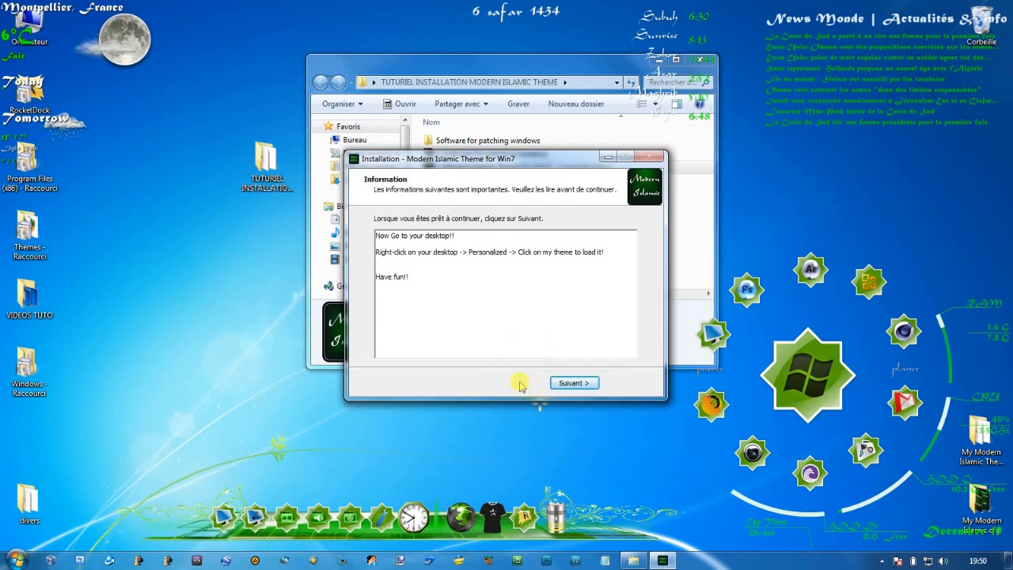
Check the setup's restart page, and return to the information page to review the instructions for loading the theme
{"action": "left_click", "coordinate": [567, 384]}
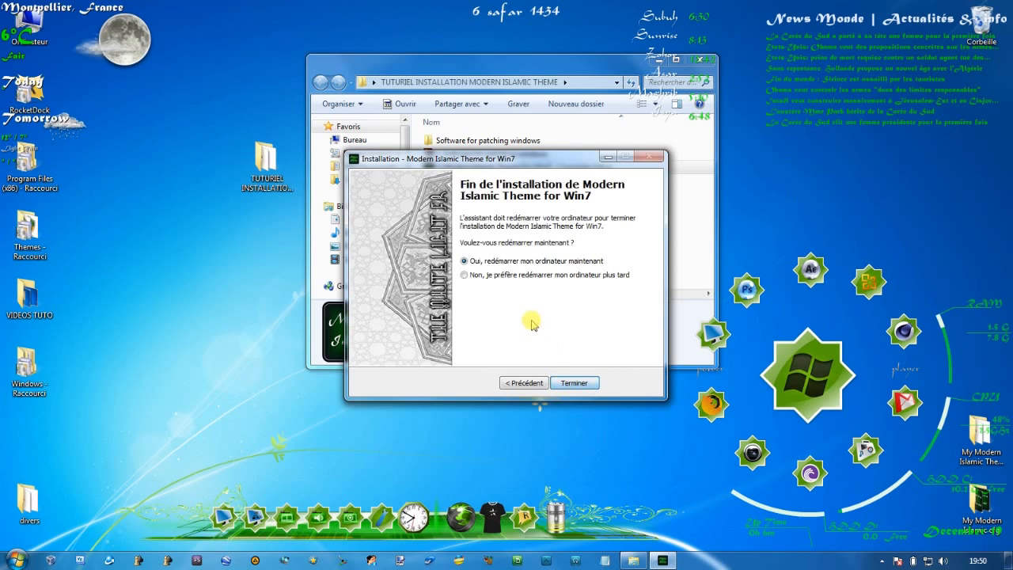
{"action": "left_click", "coordinate": [523, 384]}
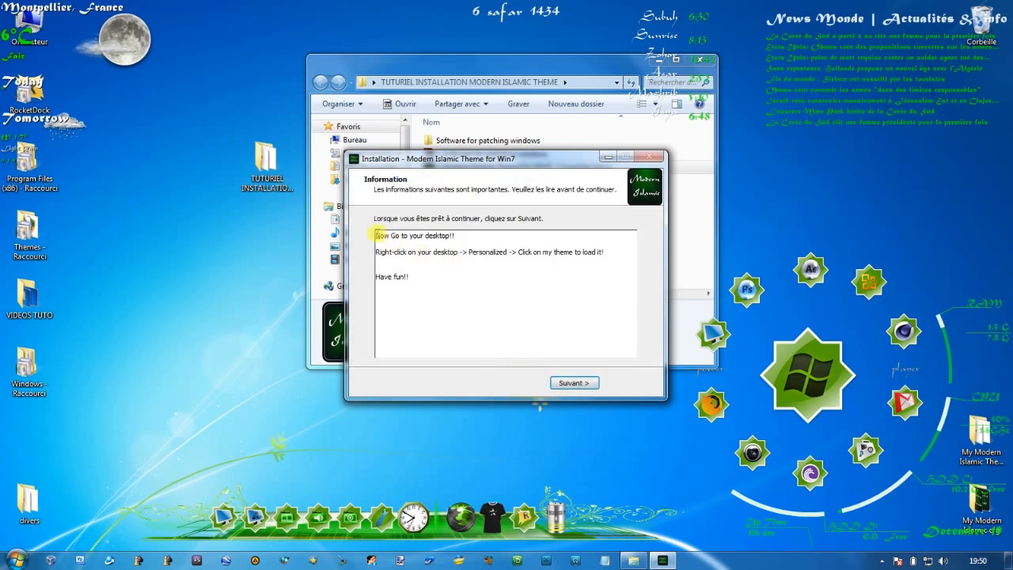
{"action": "left_click_drag", "start_coordinate": [383, 234], "coordinate": [452, 289]}
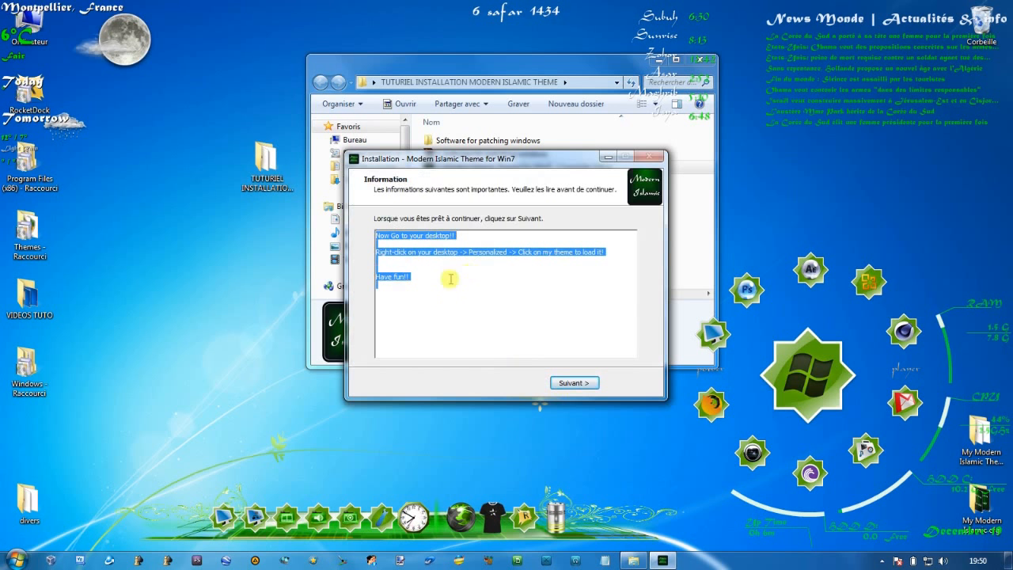
Check the Modern Islamic theme's entry in the desktop personalization settings, and continue the setup past its information page
{"action": "left_click", "coordinate": [413, 277]}
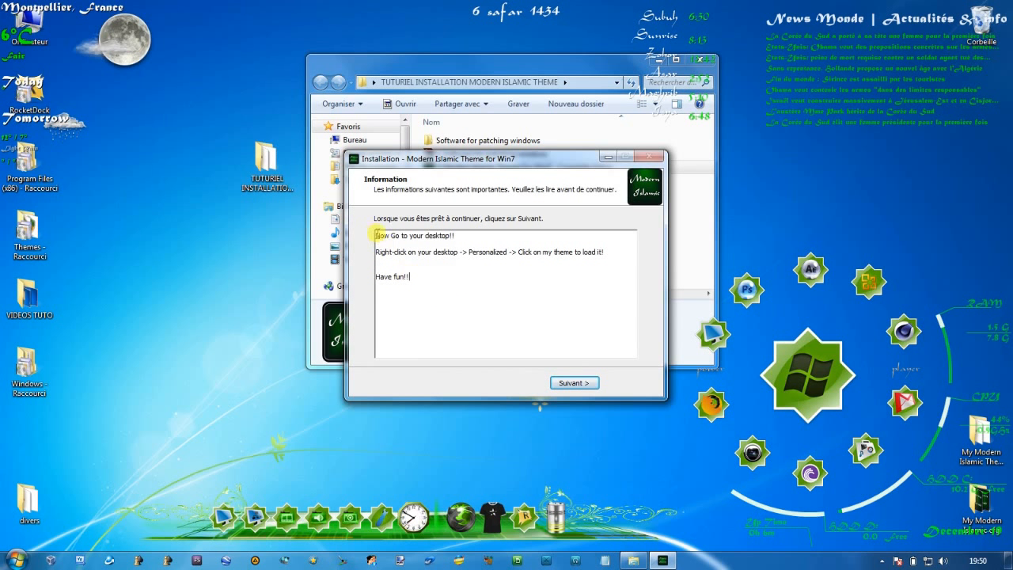
{"action": "left_click_drag", "start_coordinate": [378, 236], "coordinate": [417, 273]}
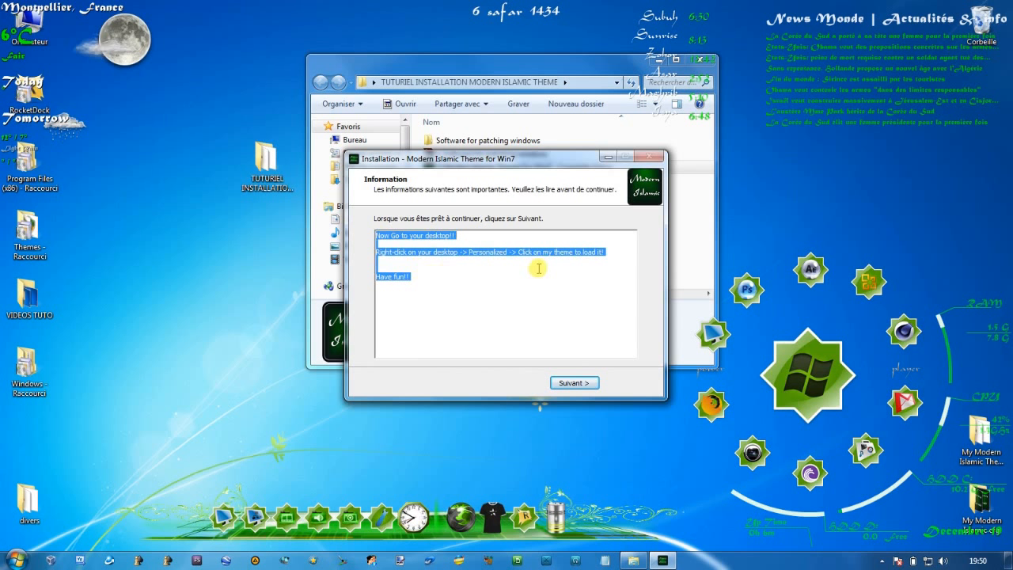
{"action": "left_click", "coordinate": [156, 258]}
{"action": "right_click", "coordinate": [152, 254]}
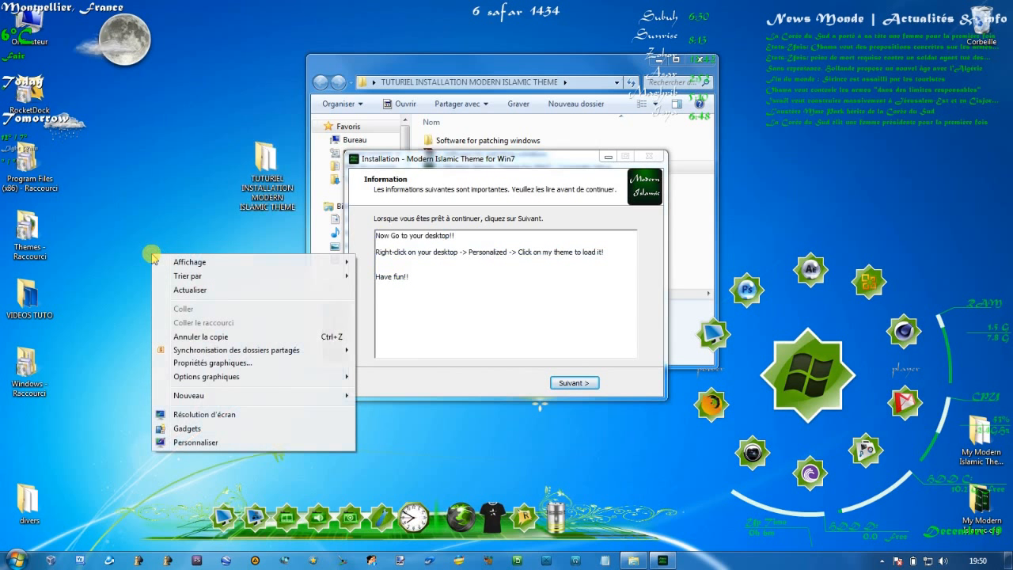
{"action": "left_click", "coordinate": [198, 443]}
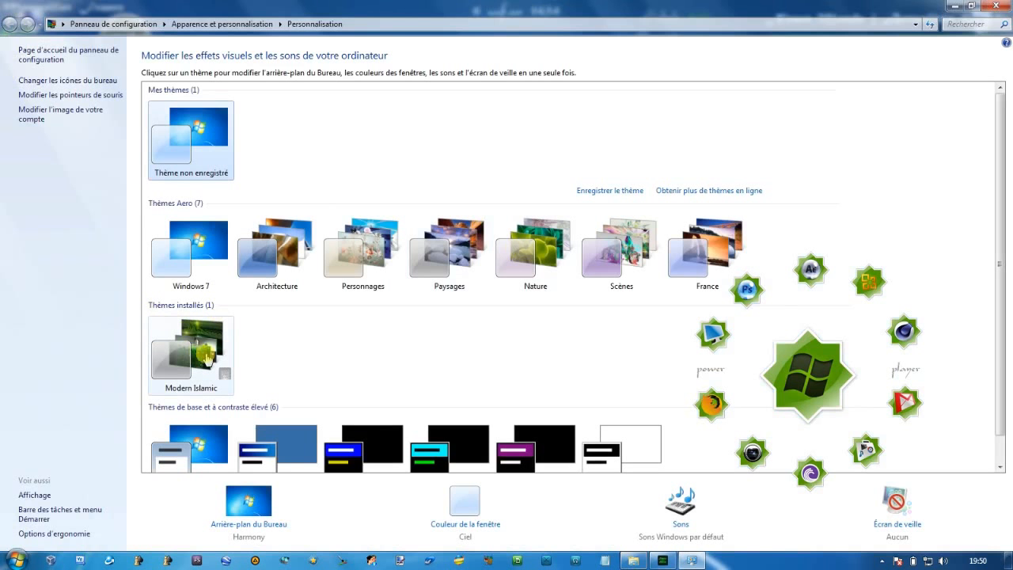
{"action": "left_click", "coordinate": [995, 6]}
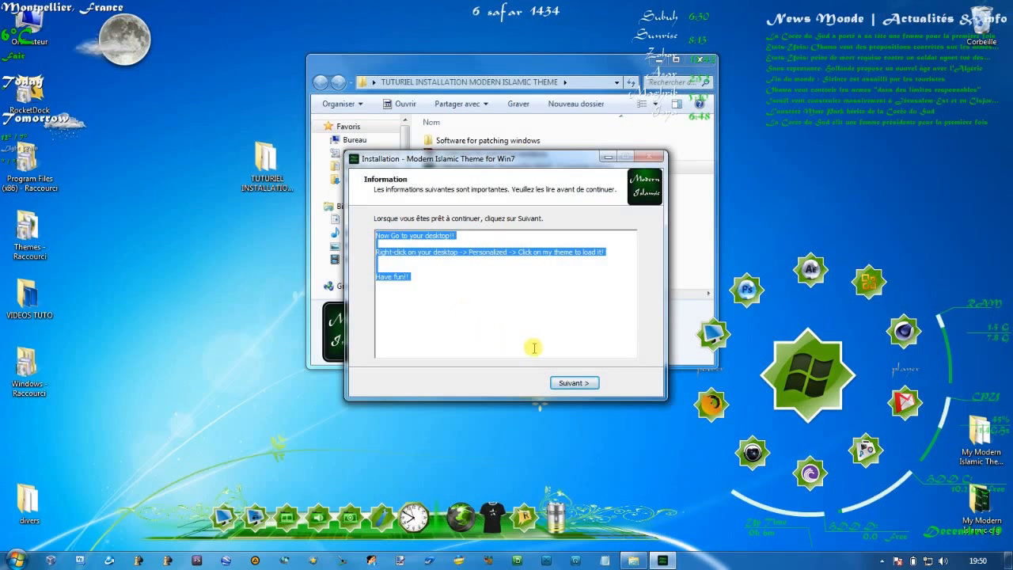
{"action": "left_click", "coordinate": [409, 277]}
{"action": "left_click", "coordinate": [577, 384]}
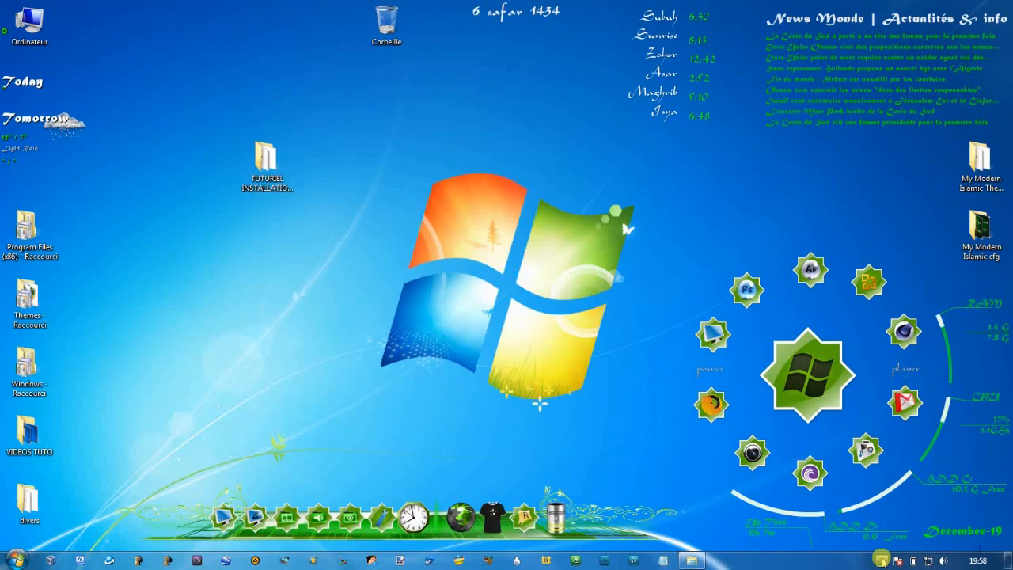
Check the hidden notification icons, and apply the installed Modern Islamic theme from the desktop's personalization settings
{"action": "left_click", "coordinate": [883, 560]}
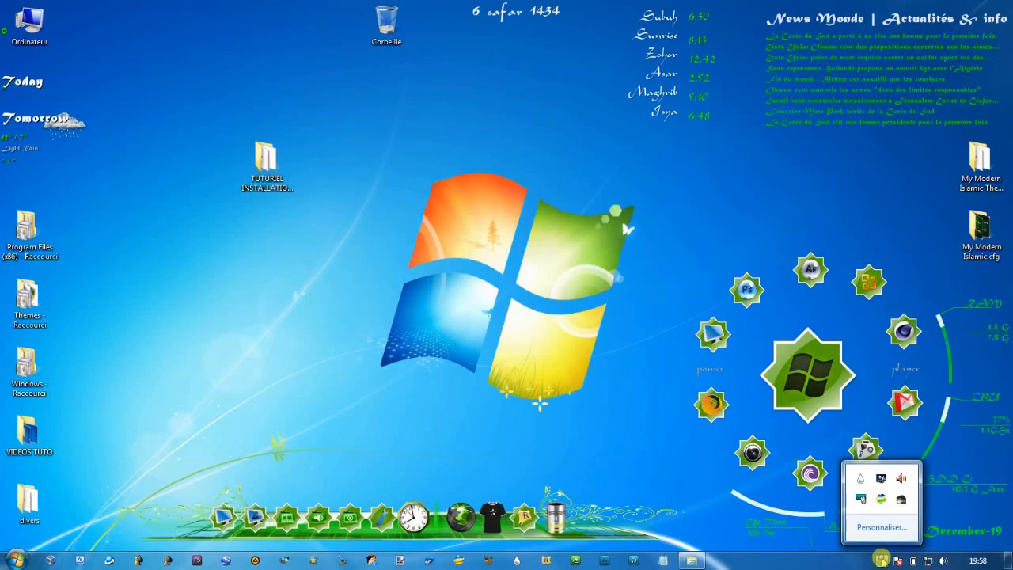
{"action": "left_click", "coordinate": [272, 297]}
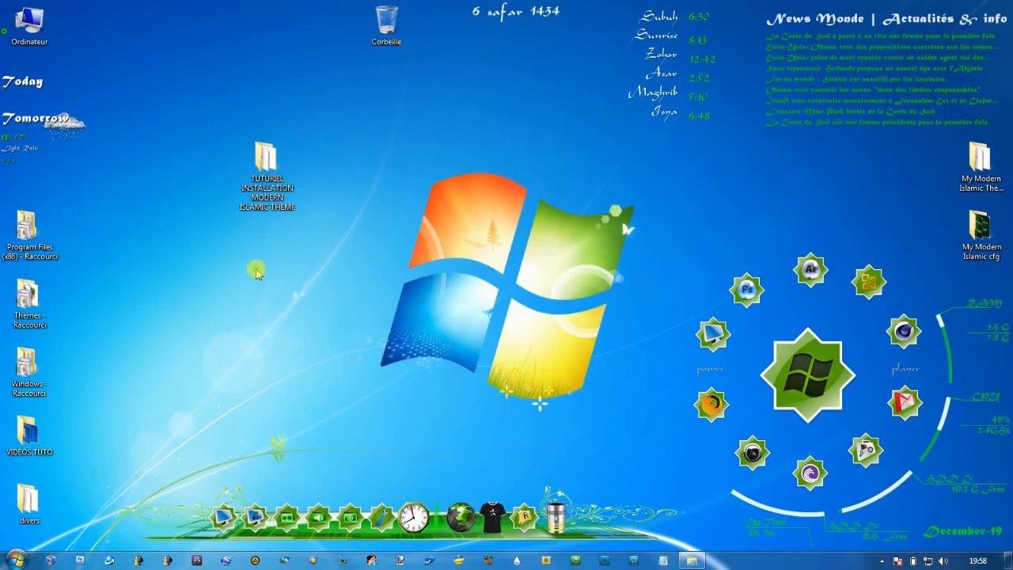
{"action": "right_click", "coordinate": [255, 271]}
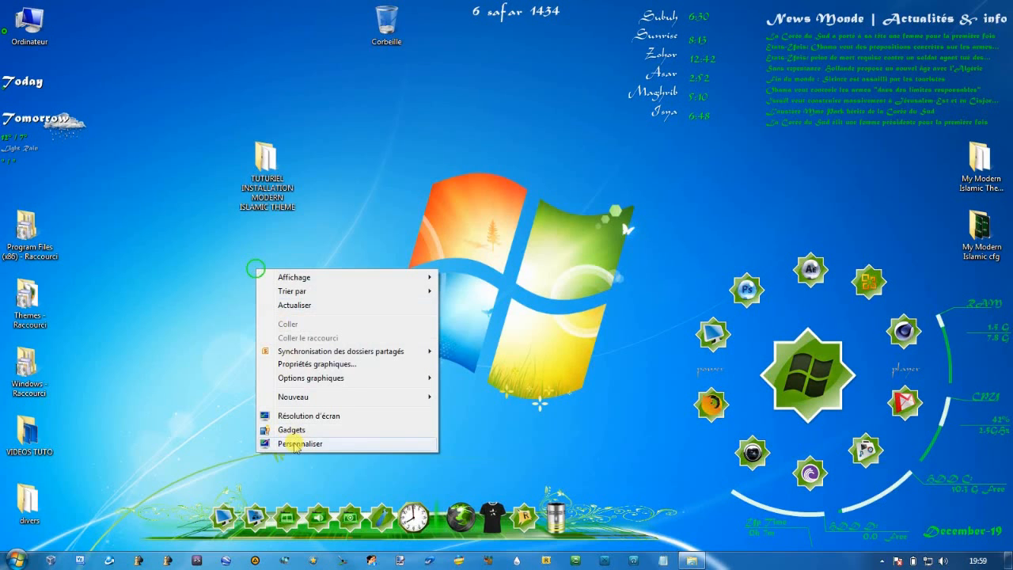
{"action": "left_click", "coordinate": [227, 292]}
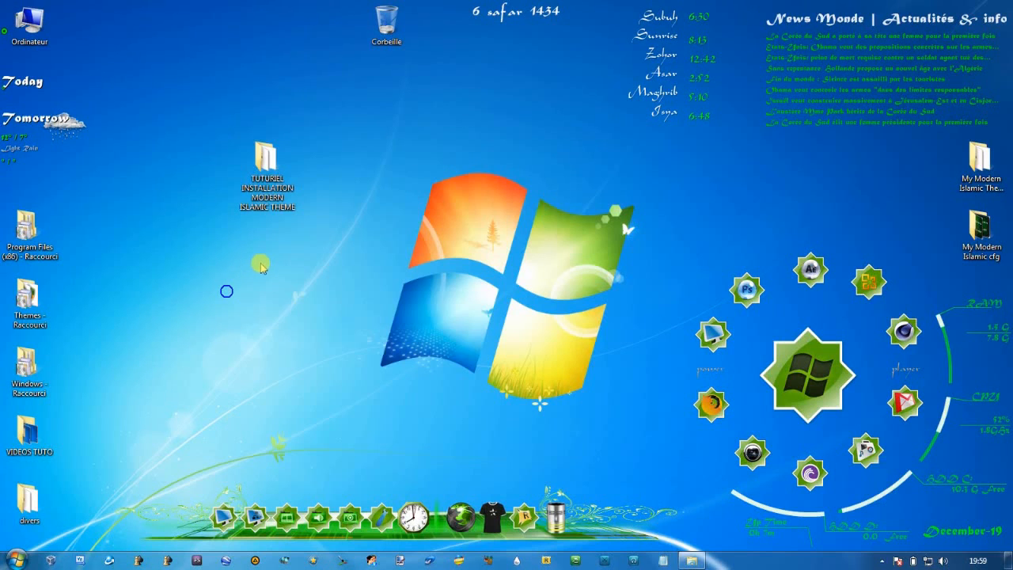
{"action": "right_click", "coordinate": [260, 265]}
{"action": "left_click", "coordinate": [301, 439]}
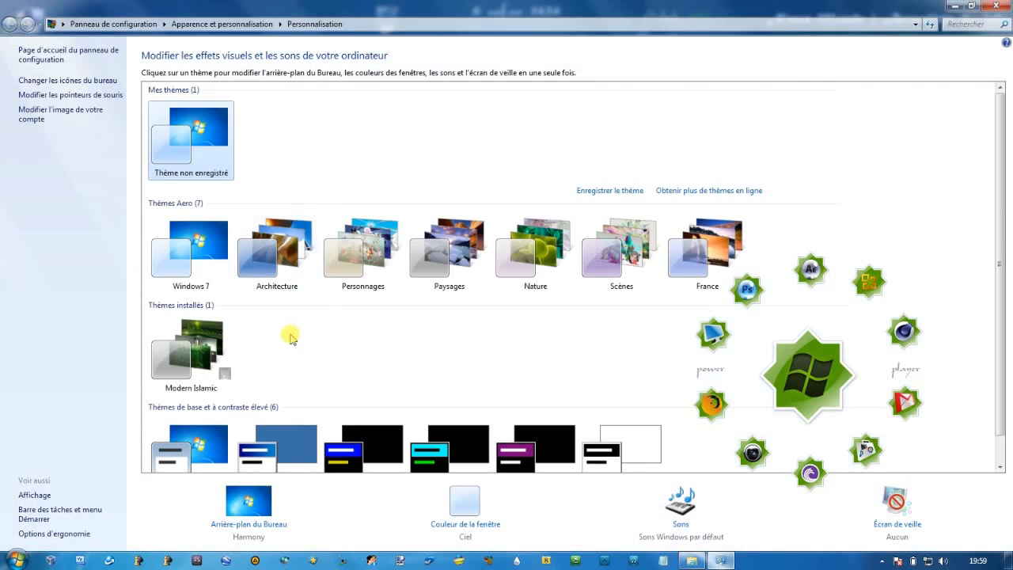
{"action": "left_click", "coordinate": [212, 347]}
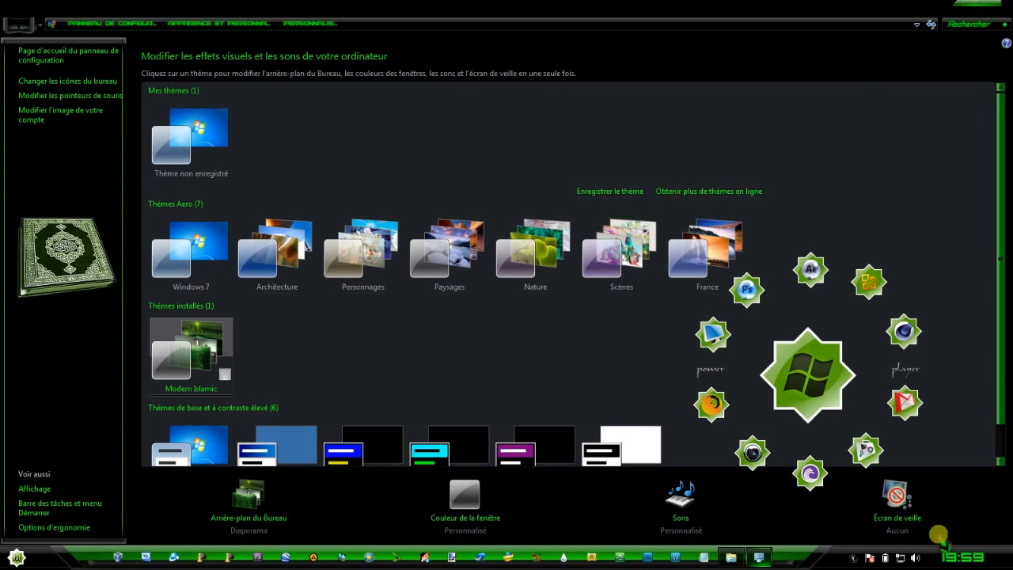
Examine the themed notification area and the Start menu with its full program list, and close the personalization window
{"action": "left_click", "coordinate": [854, 556]}
{"action": "left_click", "coordinate": [855, 557]}
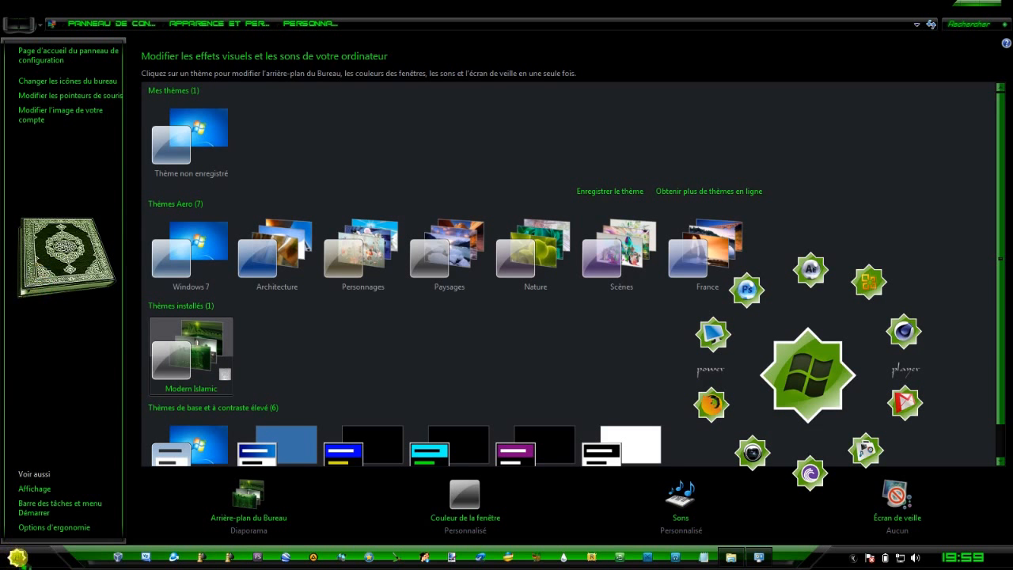
{"action": "left_click", "coordinate": [19, 557]}
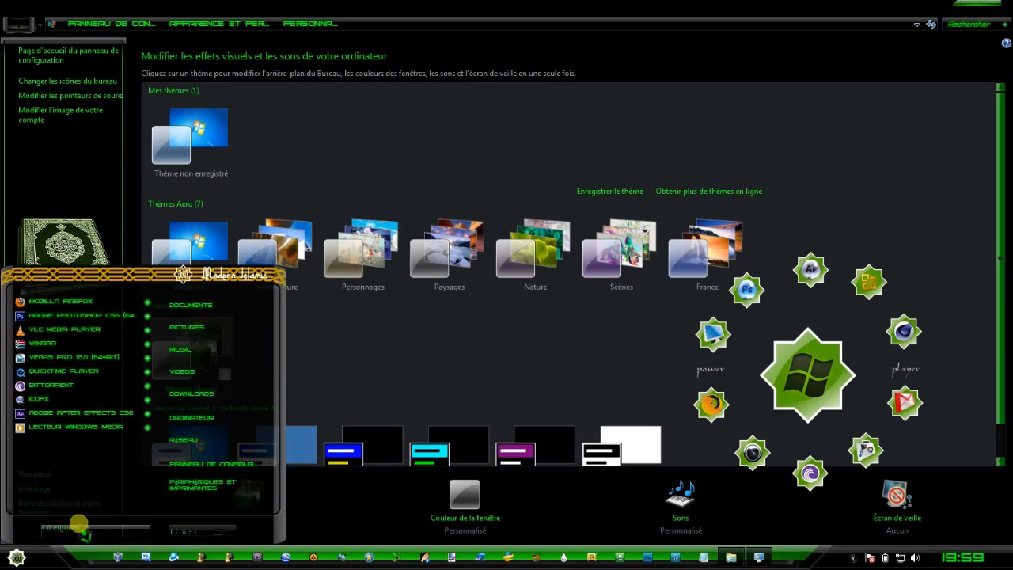
{"action": "left_click", "coordinate": [111, 528]}
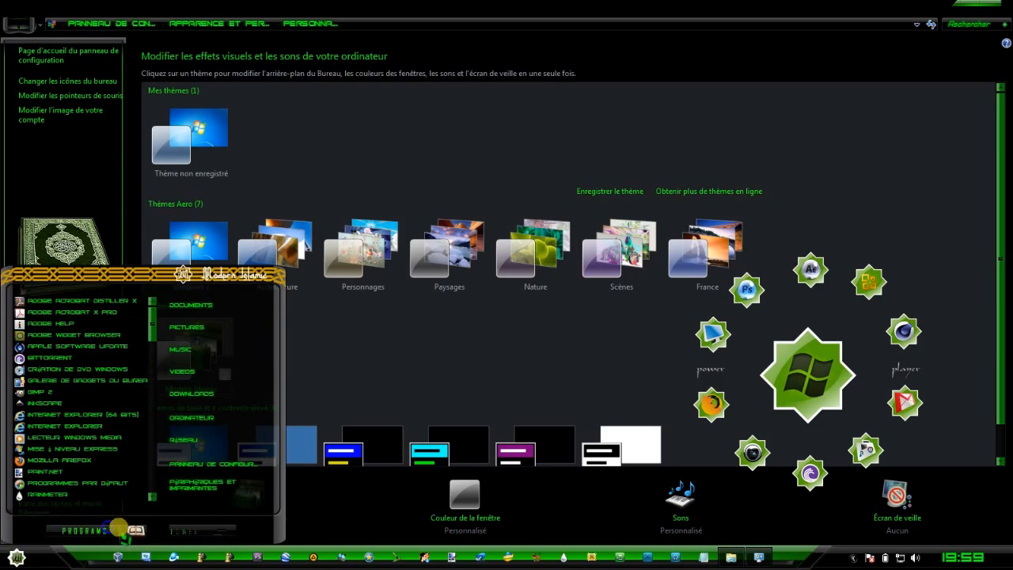
{"action": "left_click", "coordinate": [114, 528]}
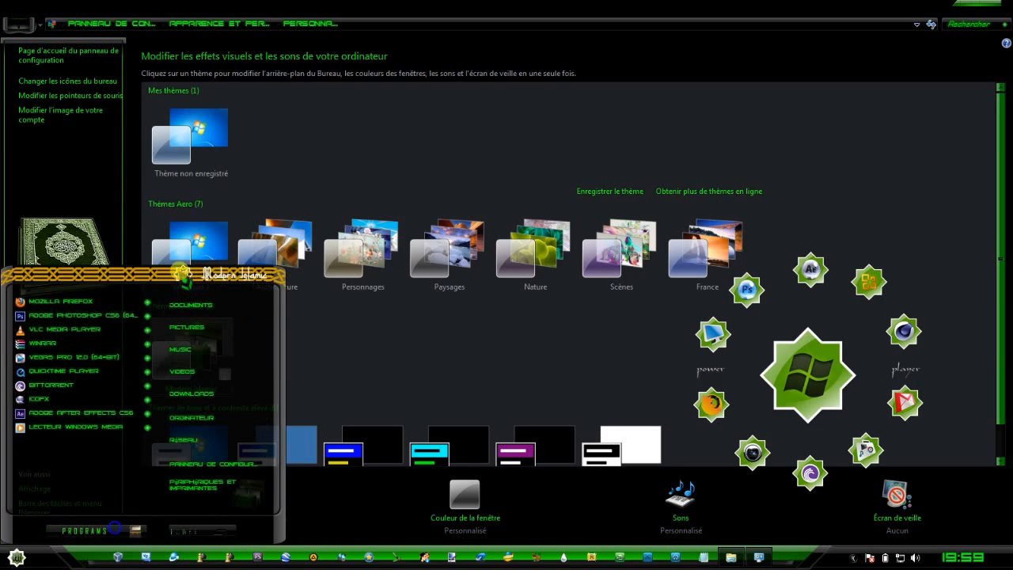
{"action": "left_click", "coordinate": [146, 2]}
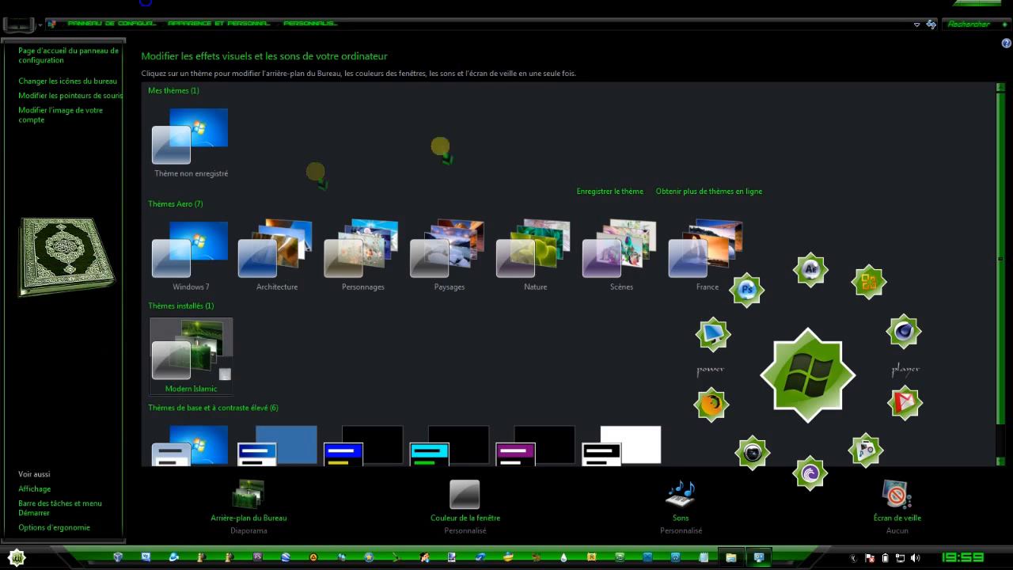
{"action": "left_click", "coordinate": [991, 4]}
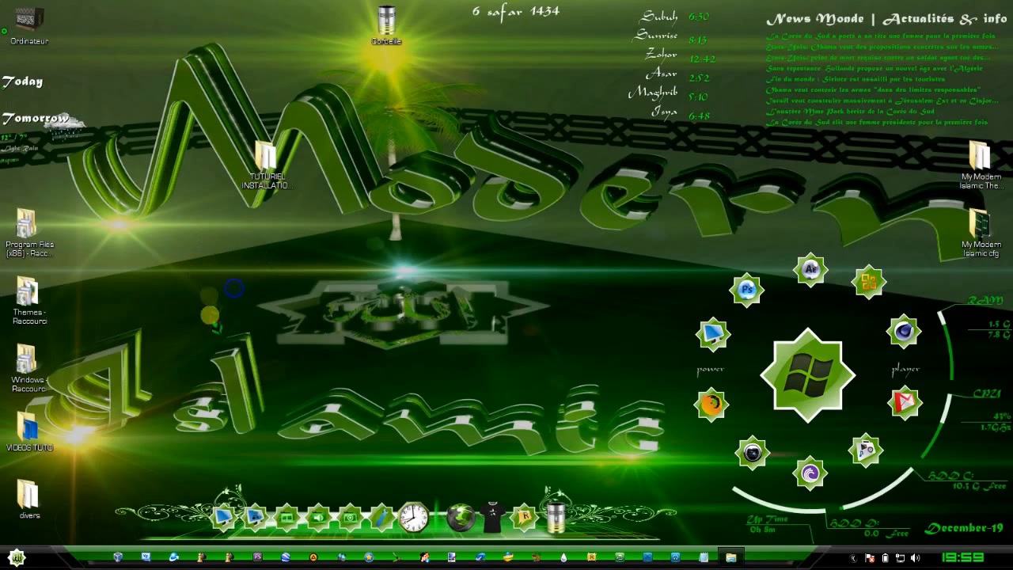
{"action": "left_click", "coordinate": [17, 558]}
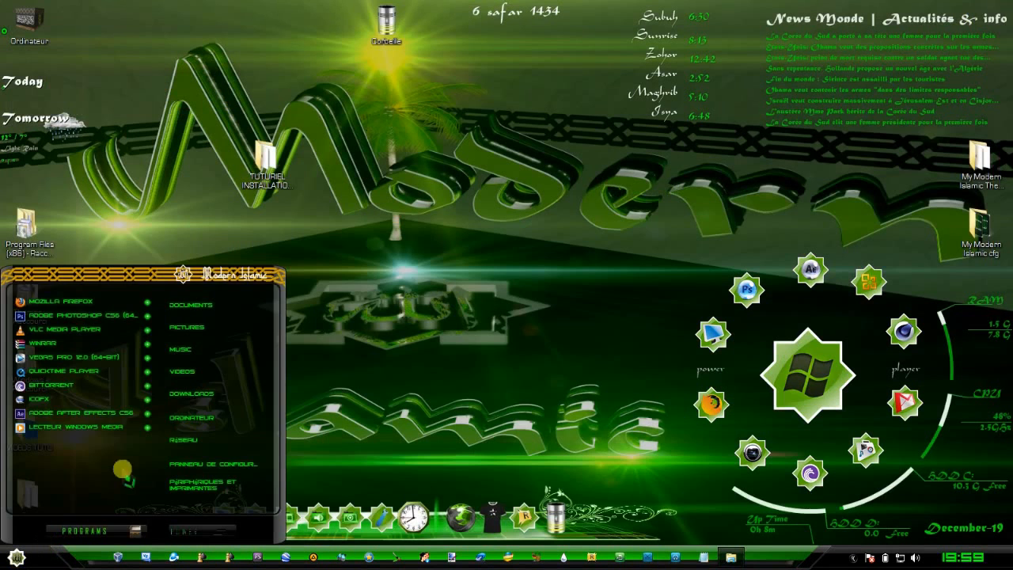
{"action": "left_click", "coordinate": [390, 341]}
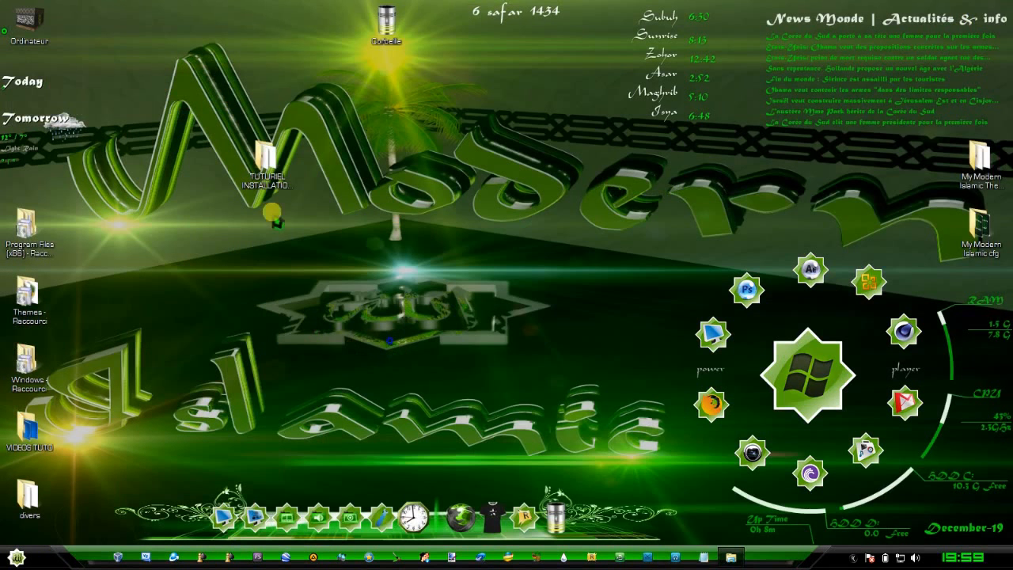
Switch the desktop to the next background picture of the theme's slideshow
{"action": "right_click", "coordinate": [516, 178]}
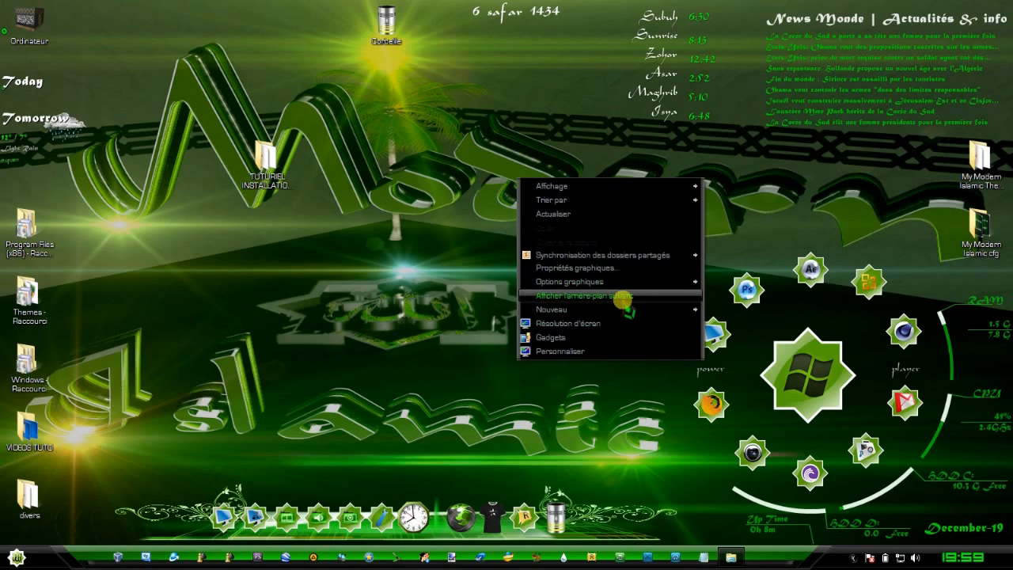
{"action": "left_click", "coordinate": [572, 295]}
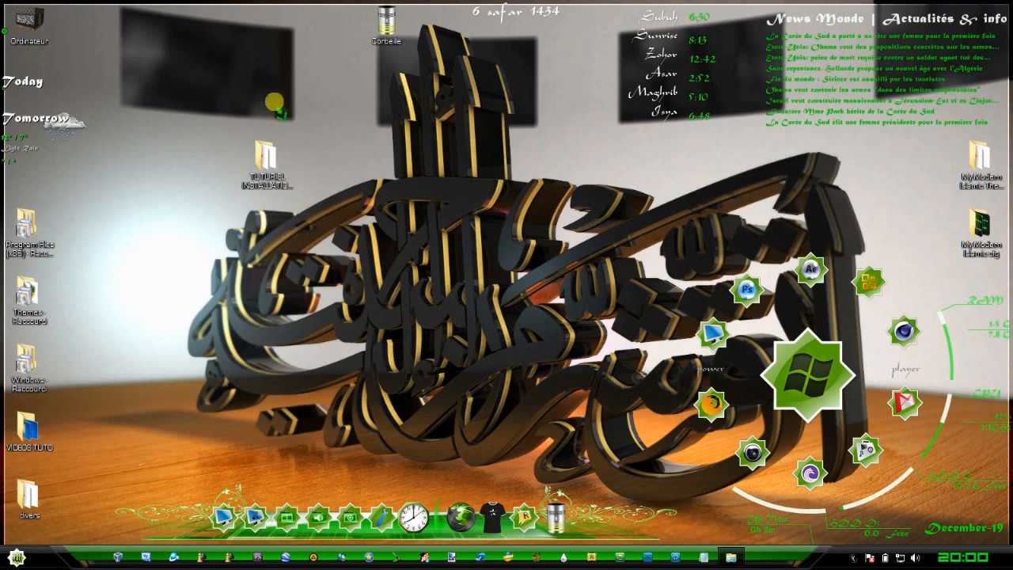
Rearrange the desktop icons so that Ordinateur and the Modern Islamic theme tutorial folder sit in one row with Corbeille
{"action": "left_click", "coordinate": [287, 187]}
{"action": "left_click_drag", "start_coordinate": [279, 184], "coordinate": [218, 116]}
{"action": "left_click", "coordinate": [299, 166]}
{"action": "right_click", "coordinate": [295, 156]}
{"action": "left_click", "coordinate": [239, 159]}
{"action": "left_click_drag", "start_coordinate": [38, 24], "coordinate": [294, 128]}
{"action": "left_click", "coordinate": [128, 285]}
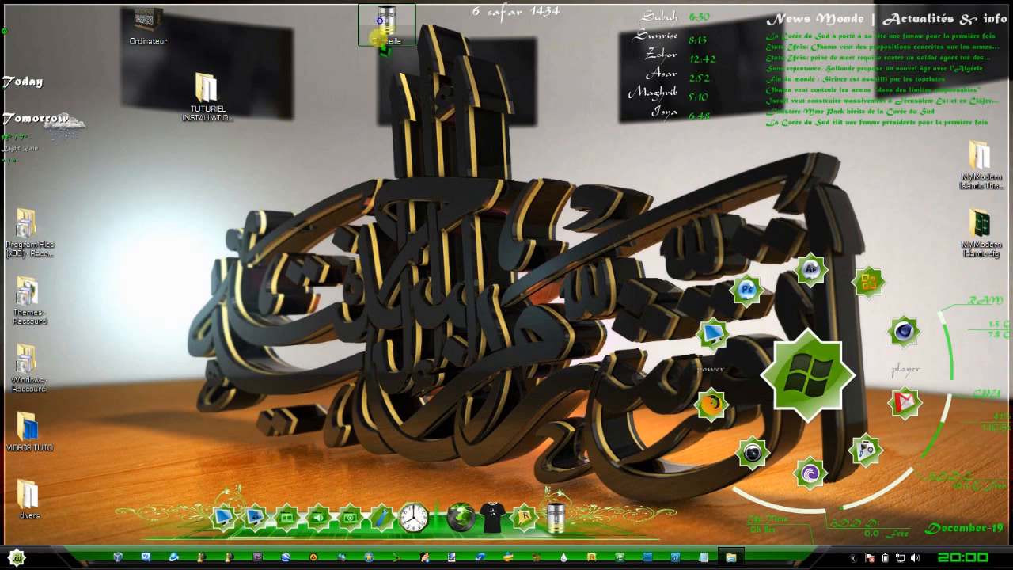
{"action": "left_click", "coordinate": [385, 21]}
{"action": "left_click", "coordinate": [246, 251]}
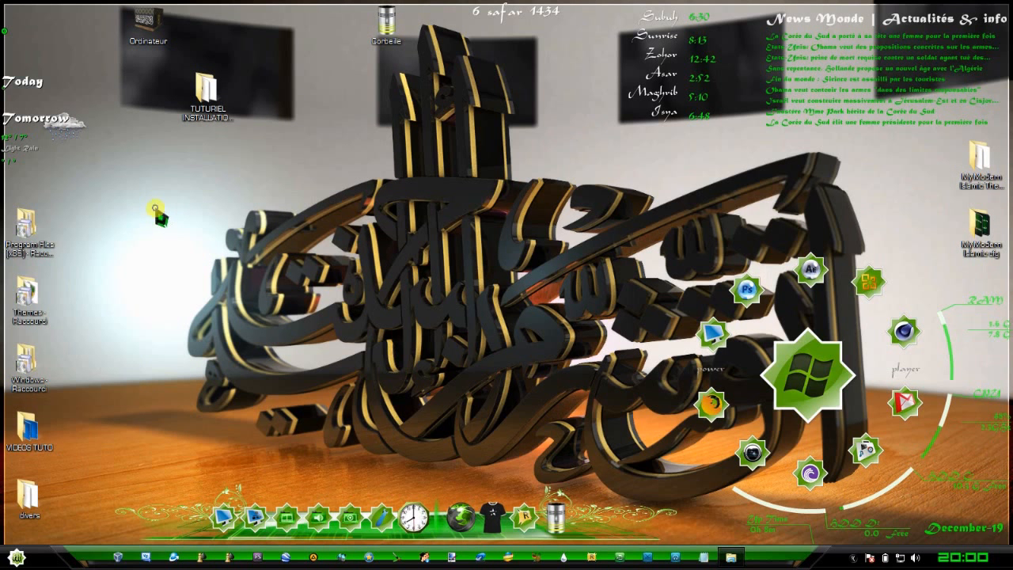
{"action": "left_click_drag", "start_coordinate": [208, 89], "coordinate": [277, 35]}
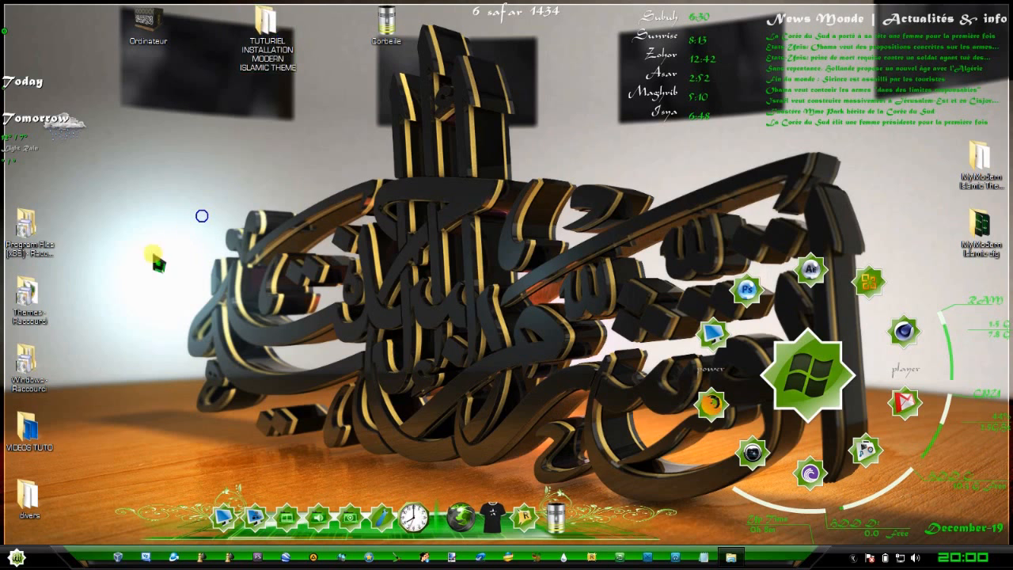
Open the Ordinateur window, reposition it on the desktop and enlarge it to show all its drives
{"action": "left_click", "coordinate": [16, 556]}
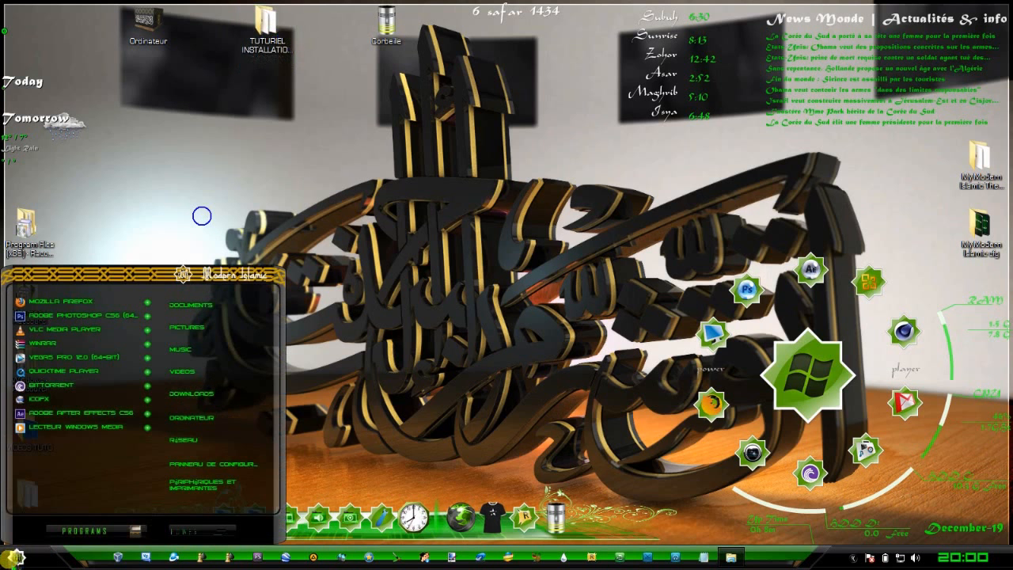
{"action": "left_click", "coordinate": [194, 419]}
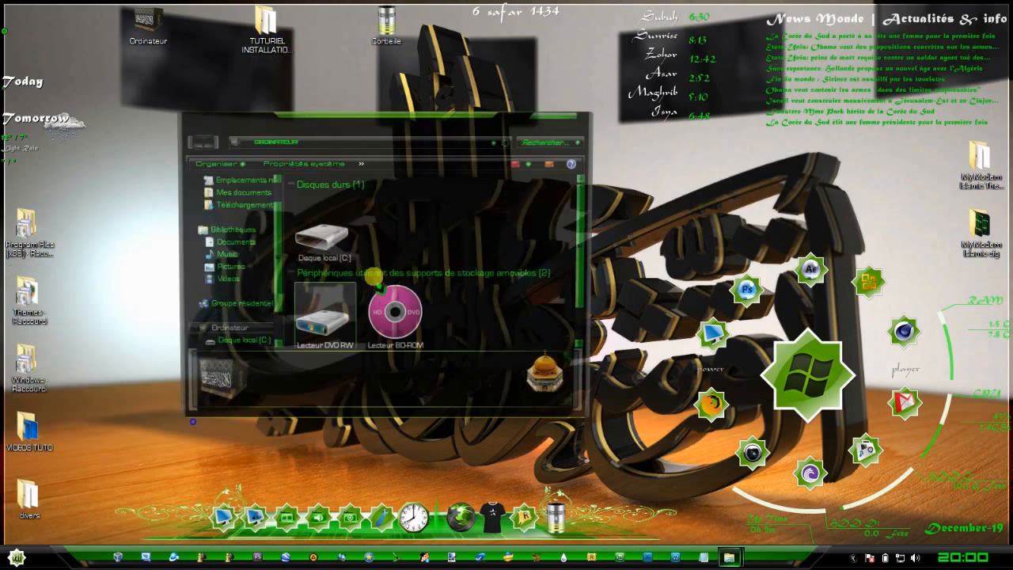
{"action": "left_click_drag", "start_coordinate": [414, 123], "coordinate": [508, 101]}
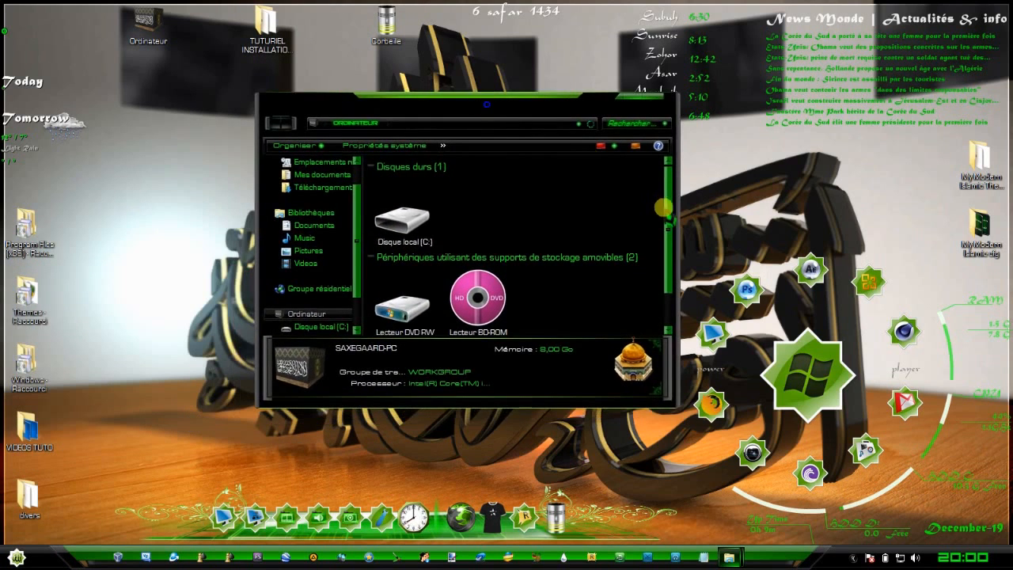
{"action": "left_click_drag", "start_coordinate": [701, 104], "coordinate": [569, 69]}
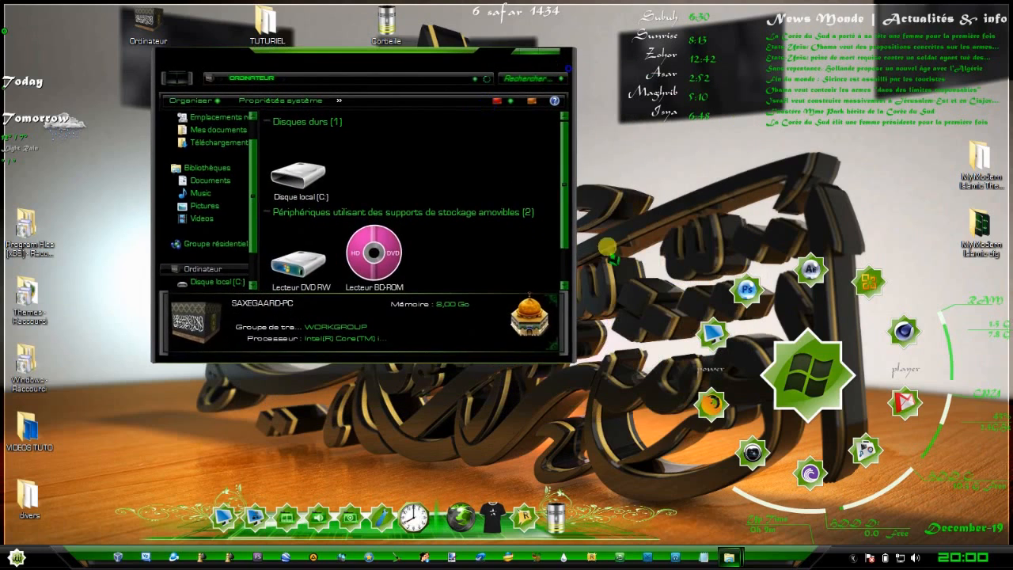
{"action": "left_click_drag", "start_coordinate": [563, 358], "coordinate": [670, 468]}
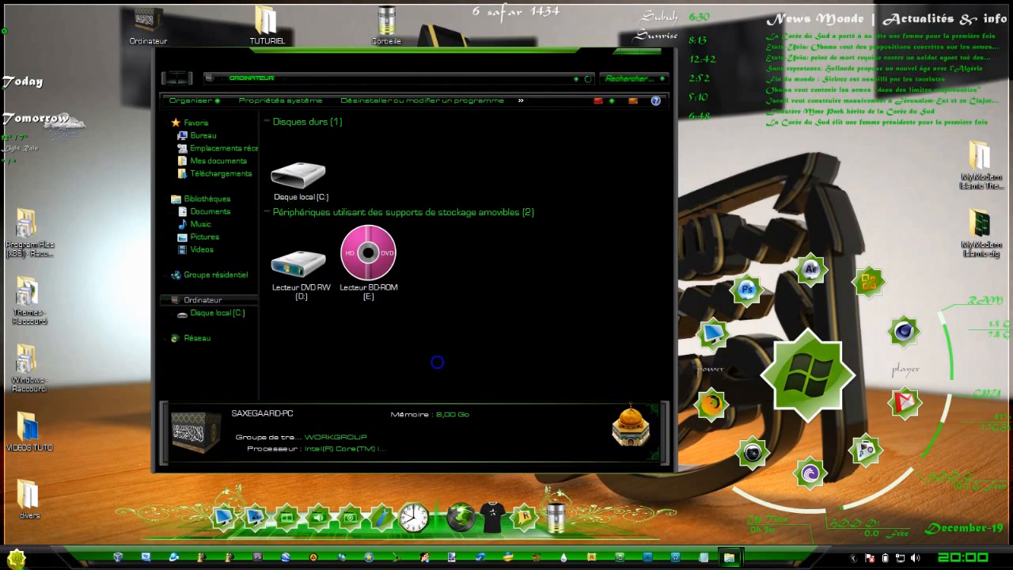
Open the Documents library to view its themed window, reposition the window, and close it
{"action": "left_click", "coordinate": [16, 559]}
{"action": "left_click", "coordinate": [209, 303]}
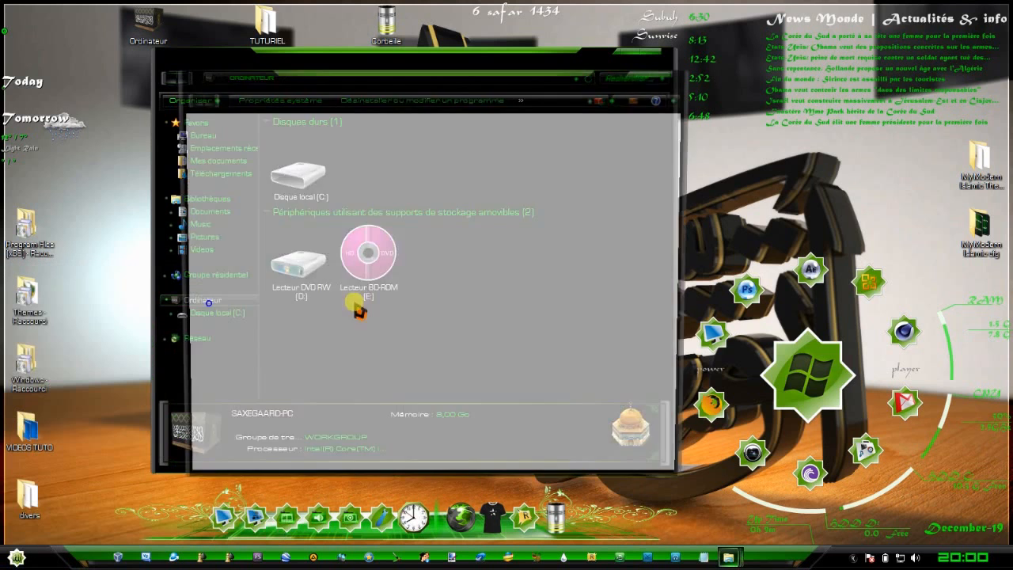
{"action": "left_click_drag", "start_coordinate": [403, 106], "coordinate": [373, 73]}
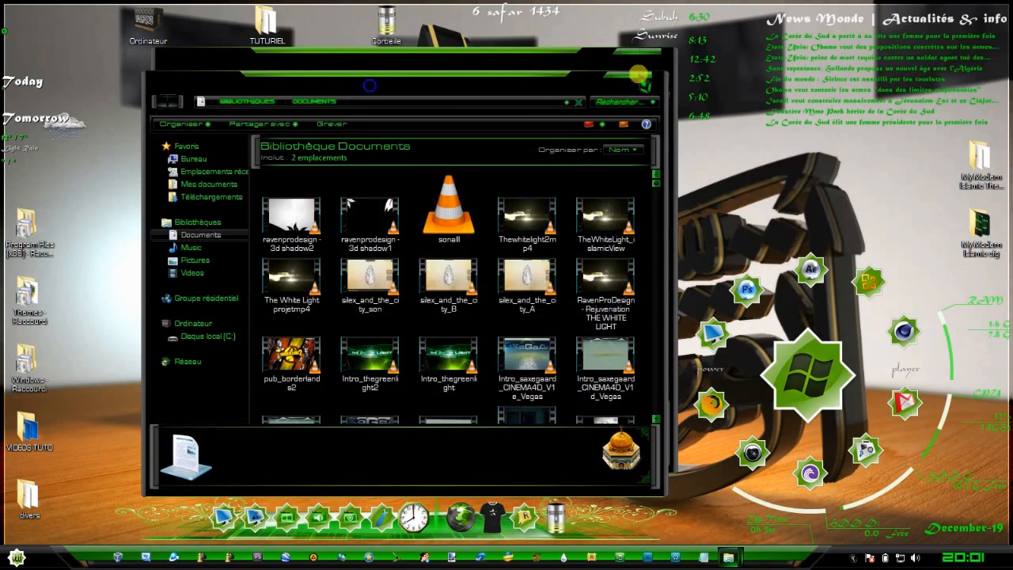
{"action": "left_click", "coordinate": [639, 78]}
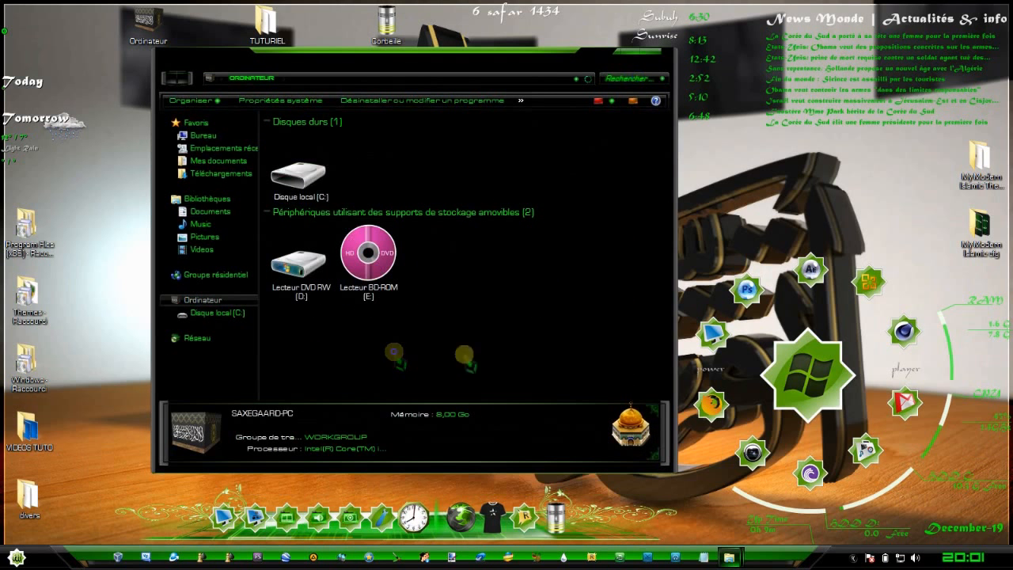